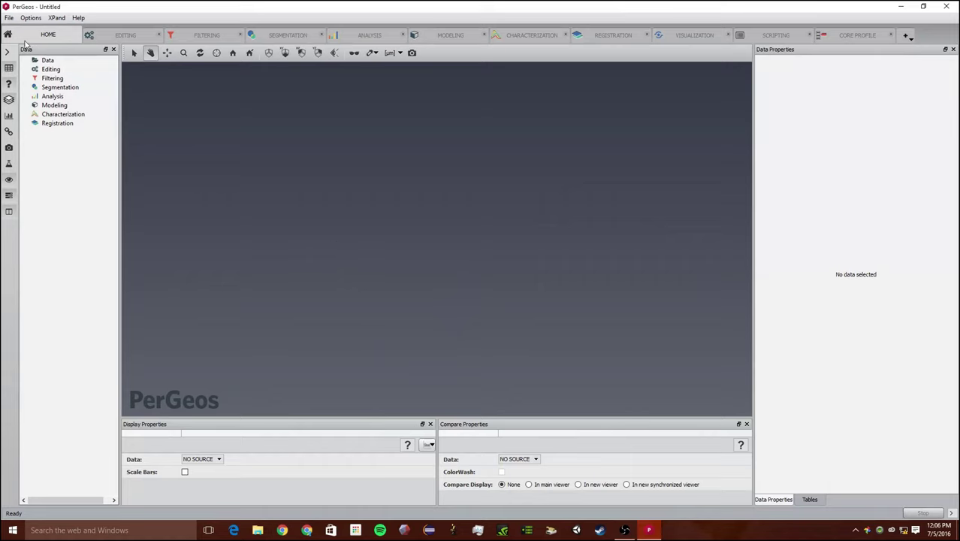
Step: Open the 10mc3_200.vol.am dataset from the tutorials/compat/xlab data folder
click(7, 17)
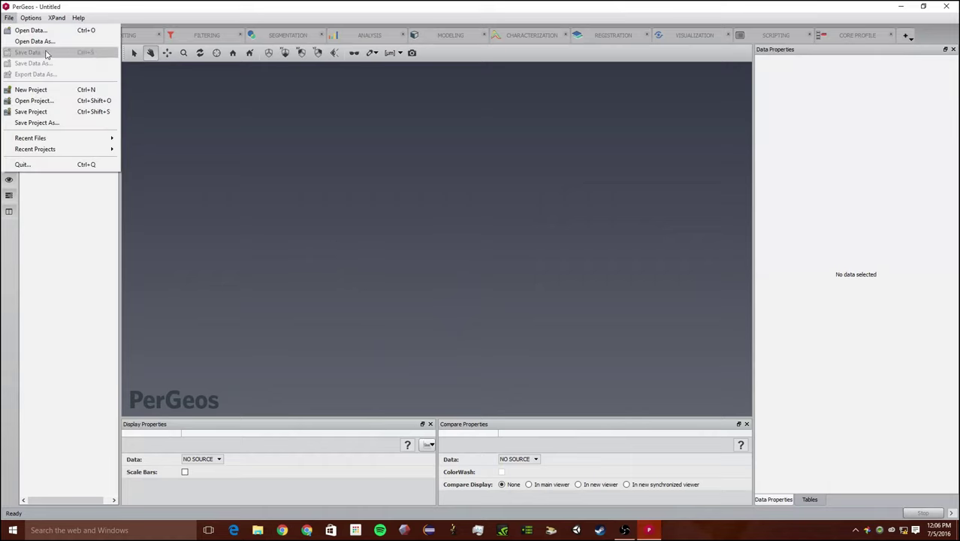
click(37, 31)
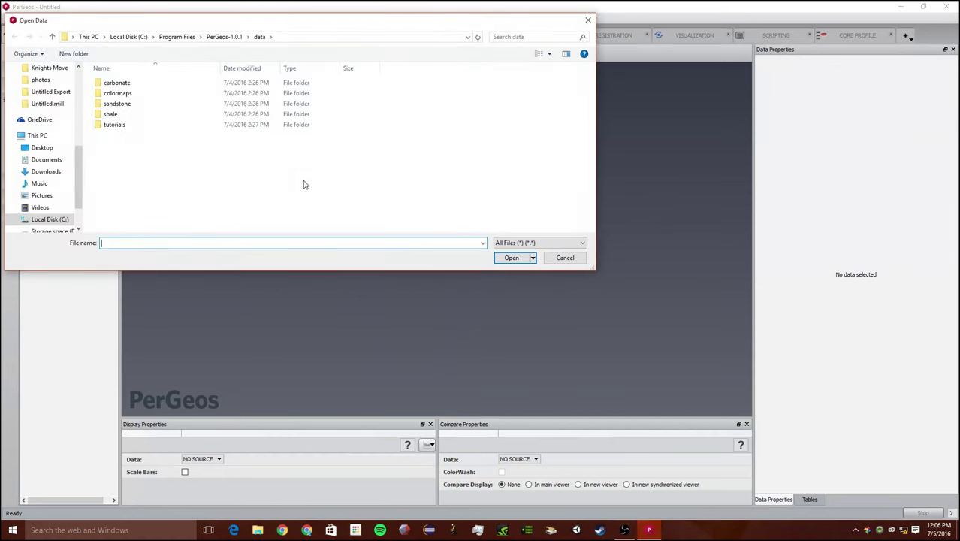
double_click(174, 125)
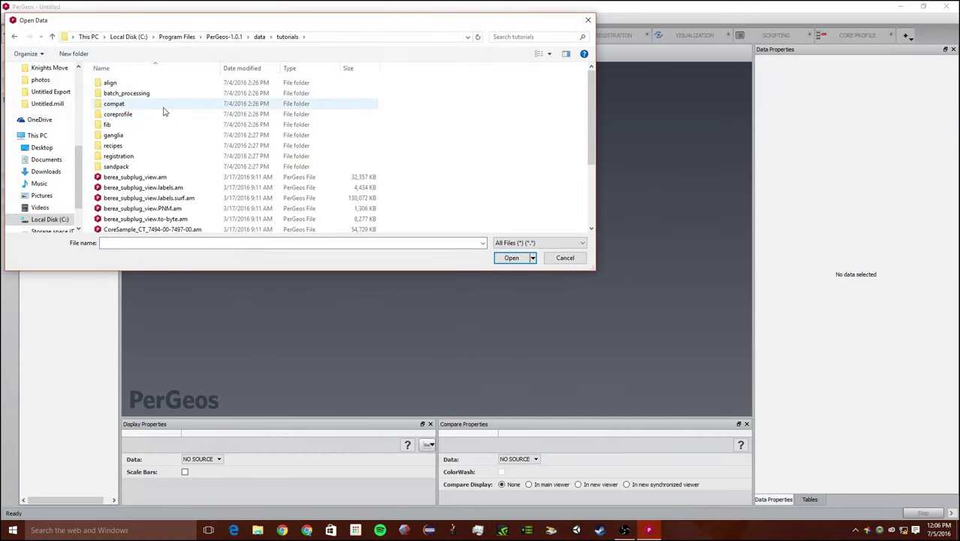
double_click(164, 107)
double_click(164, 106)
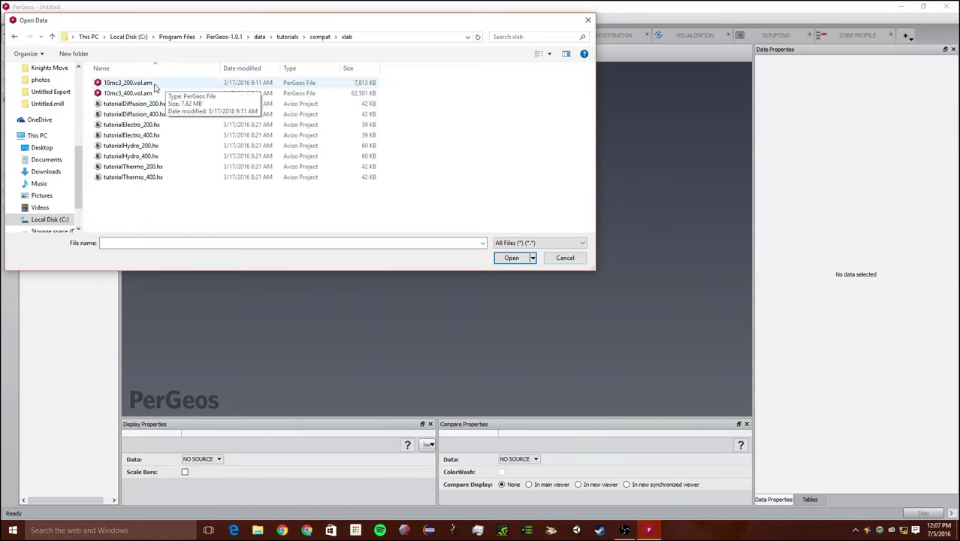
double_click(154, 84)
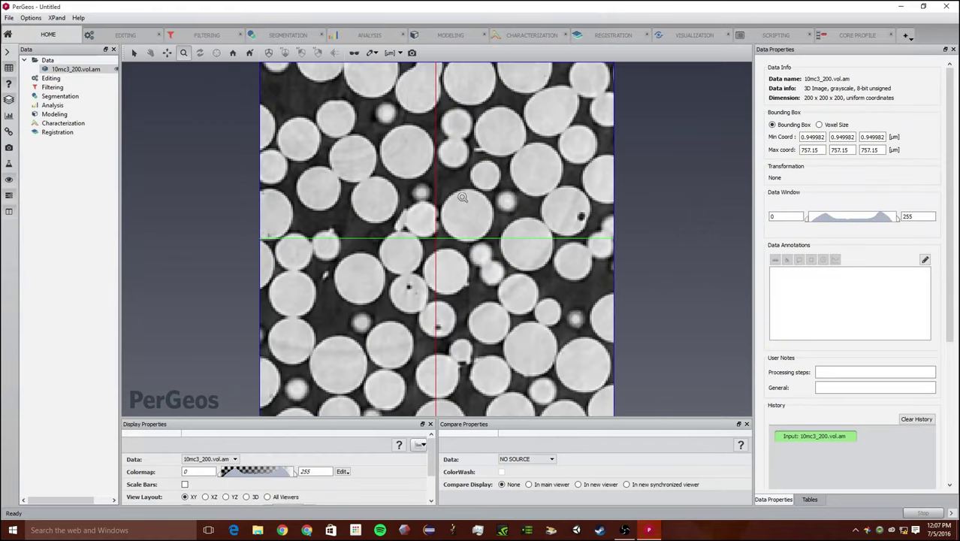
Step: Display the voxel size of 10mc3_200.vol.am instead of its bounding box and examine the X, Y and Z values
drag(460, 195, 508, 150)
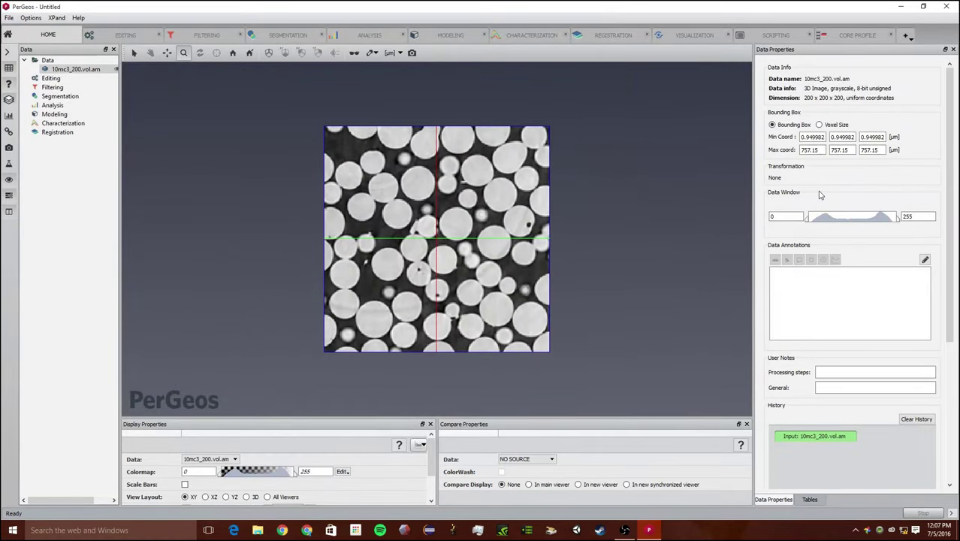
click(819, 125)
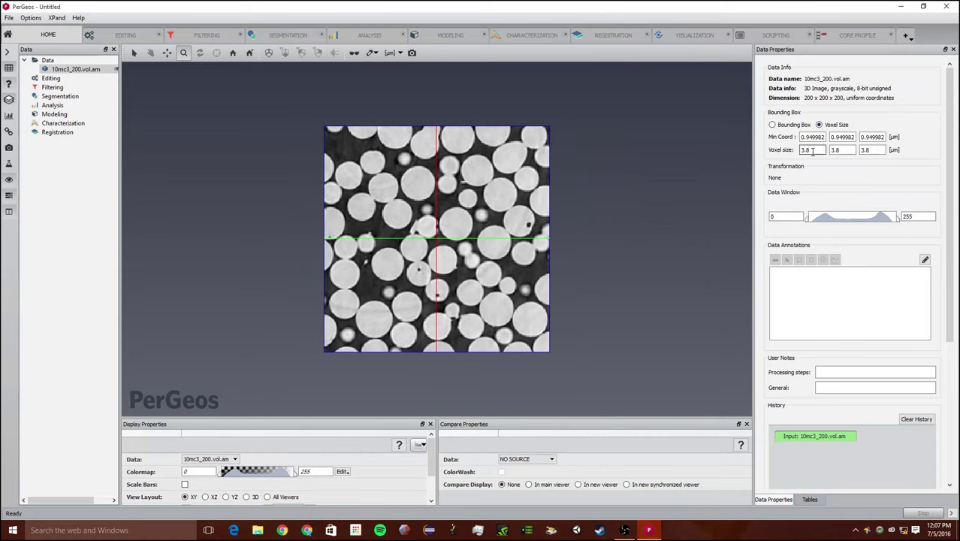
drag(815, 151, 787, 152)
drag(845, 151, 813, 151)
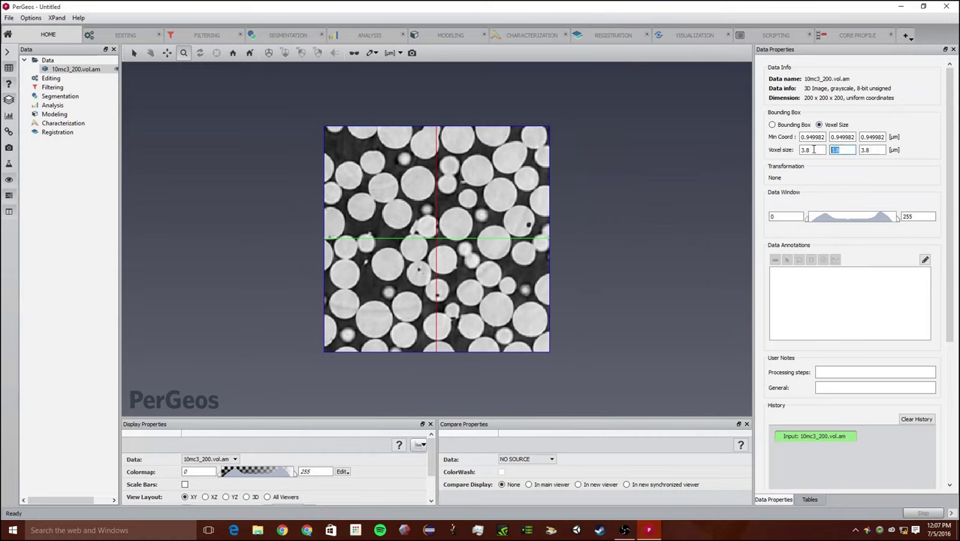
double_click(865, 150)
drag(401, 219, 312, 150)
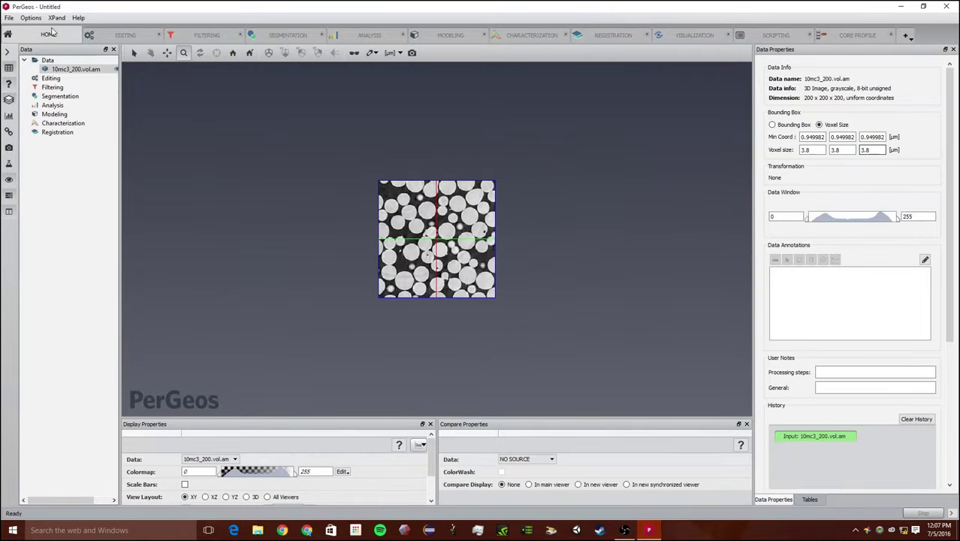
Step: Load 10mc3_400.vol.am with micrometer coordinate units, delete it from the project and reselect 10mc3_200.vol.am
click(9, 17)
click(26, 28)
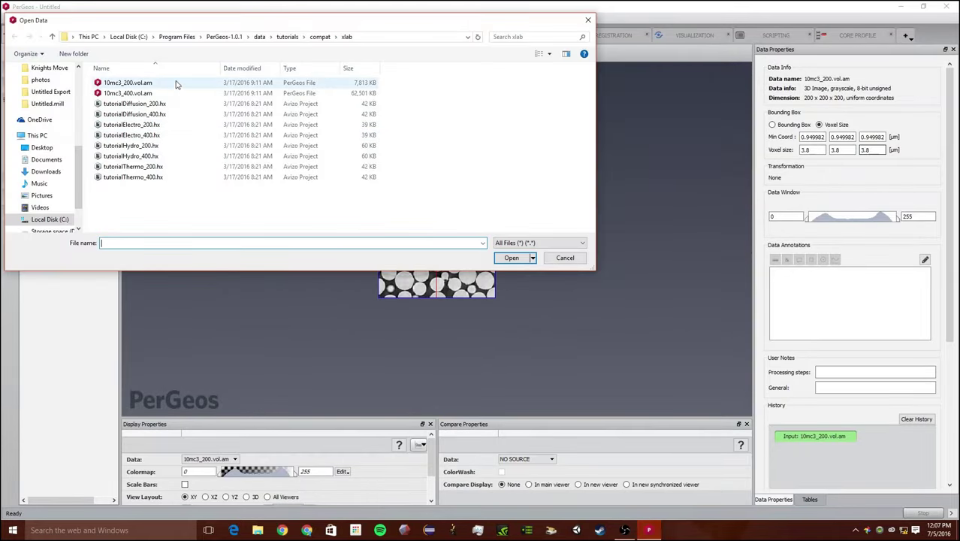
double_click(175, 93)
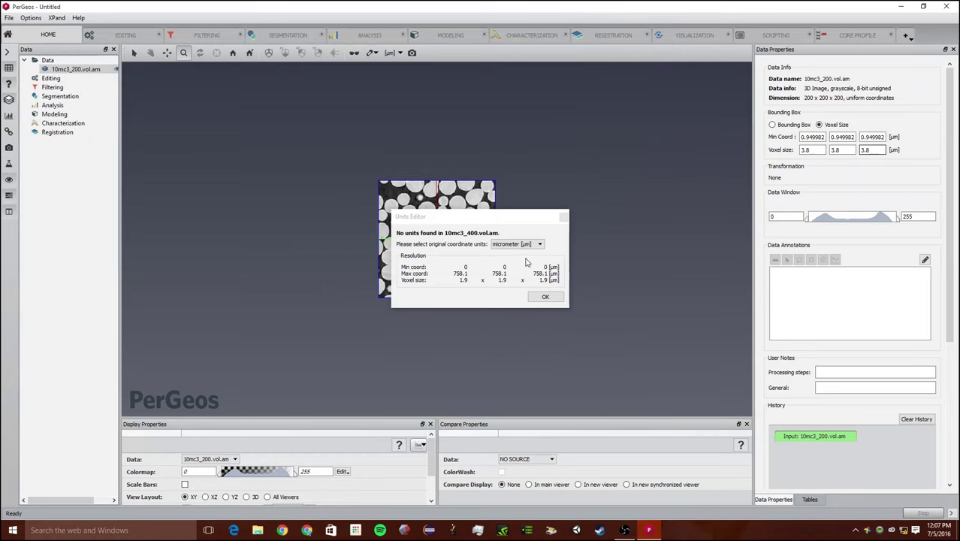
click(539, 245)
click(538, 277)
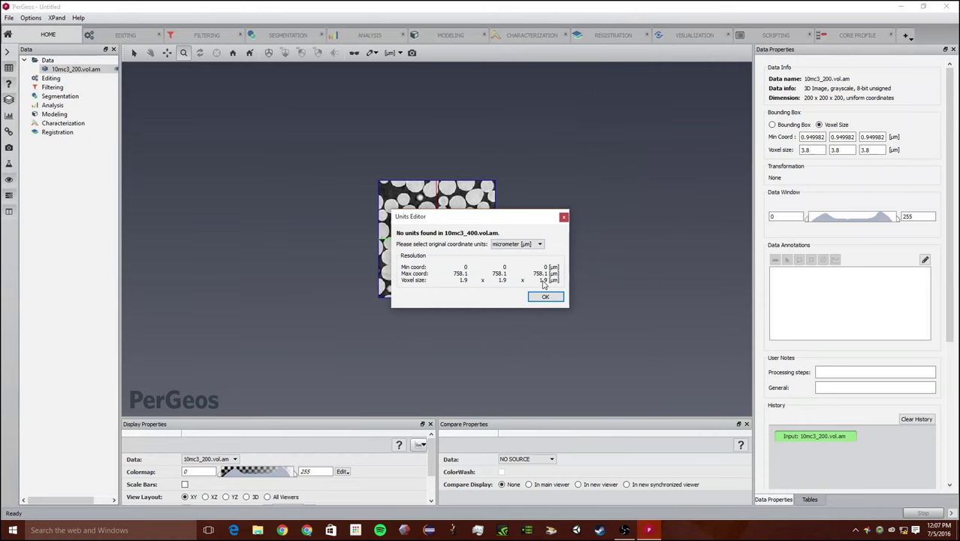
click(564, 217)
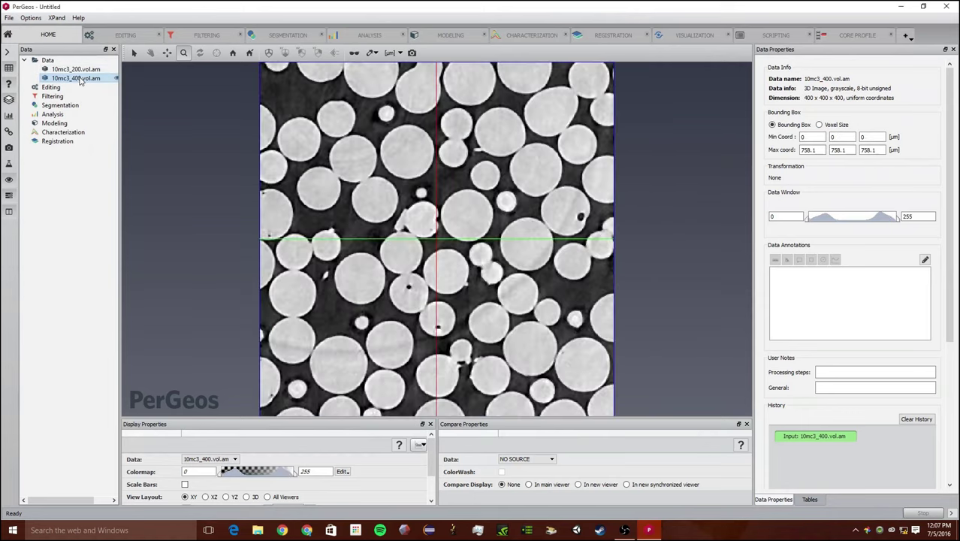
key(Delete)
click(79, 69)
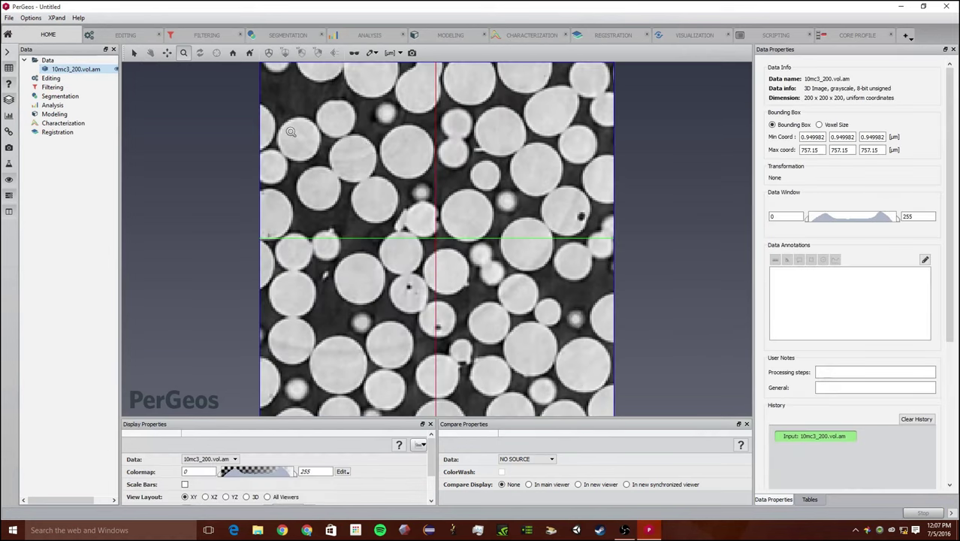
Step: Check the voxel size of the reselected 10mc3_200.vol.am and return to its bounding box coordinates
drag(457, 180, 459, 172)
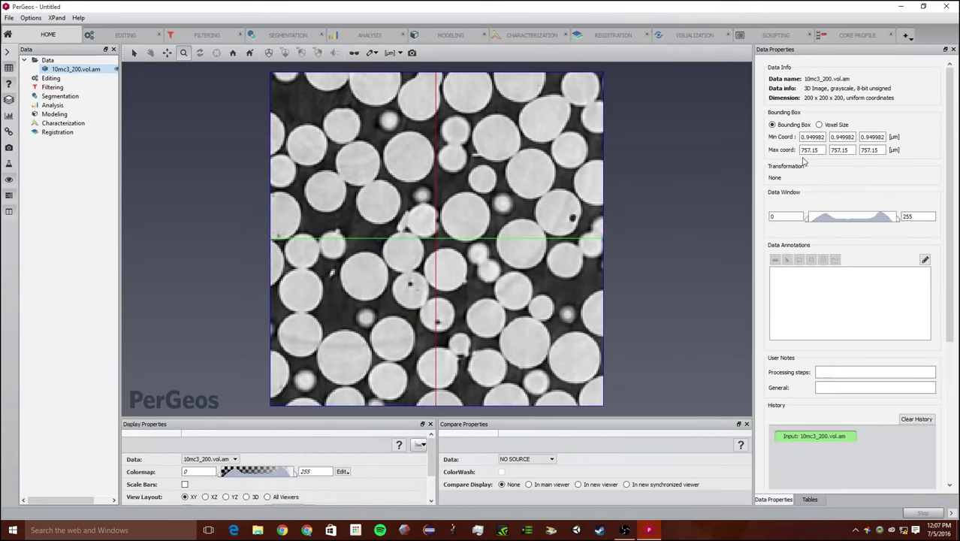
click(819, 125)
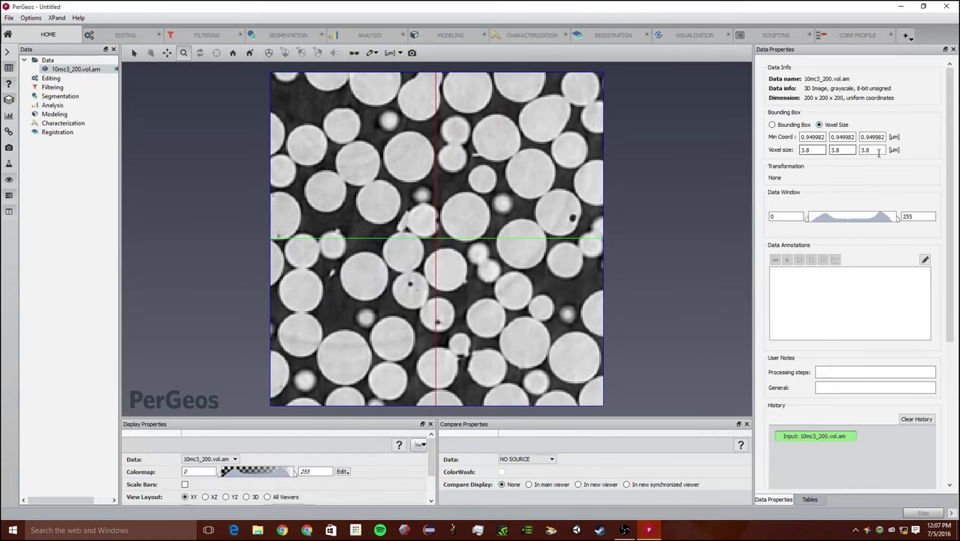
click(792, 125)
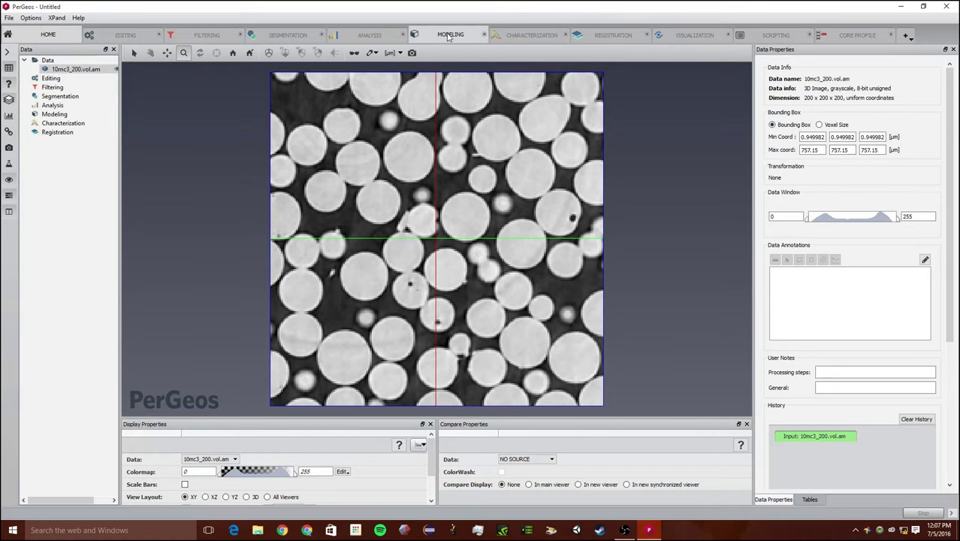
Step: Create a Volume Rendering of 10mc3_200.vol.am in the Visualization workspace and inspect the volume in 3D
click(249, 36)
click(691, 36)
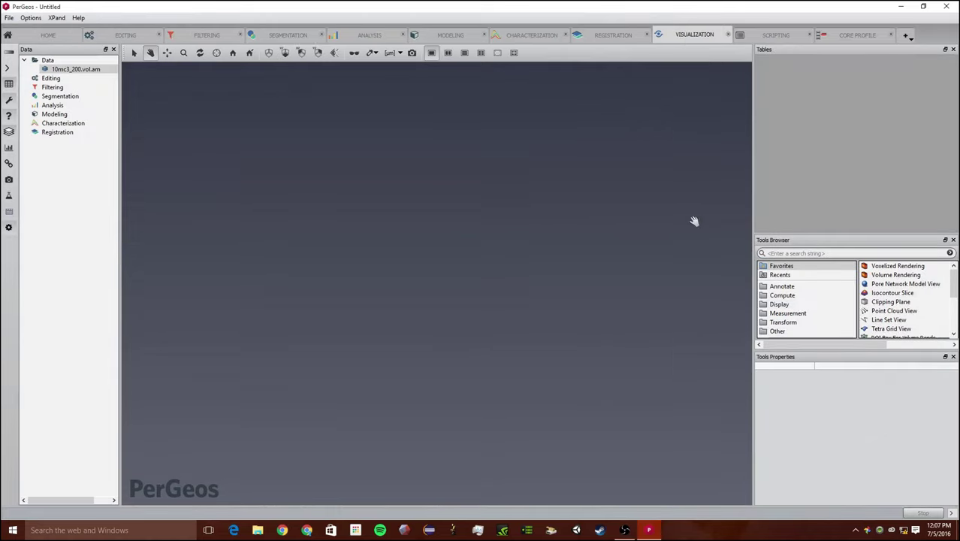
click(884, 275)
drag(503, 302, 441, 321)
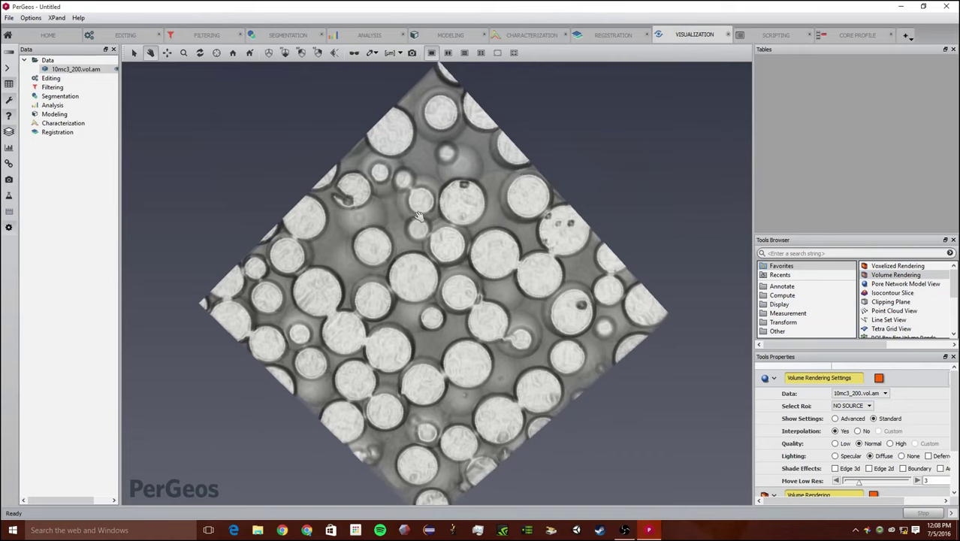
Step: Apply a Median Filter to 10mc3_200.vol.am with 3D interpretation, 3 iterations and a neighborhood of 26
click(222, 36)
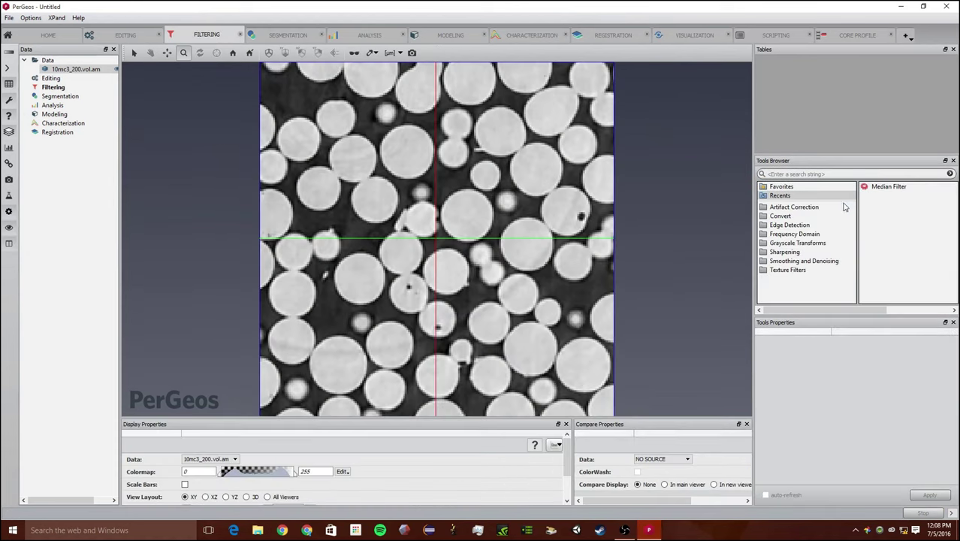
click(863, 175)
text(median)
key(Return)
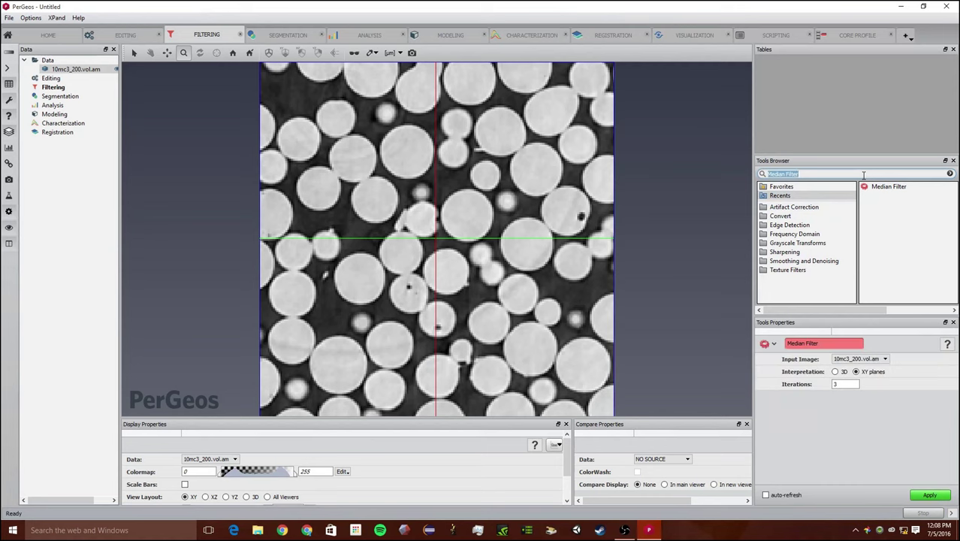
click(834, 372)
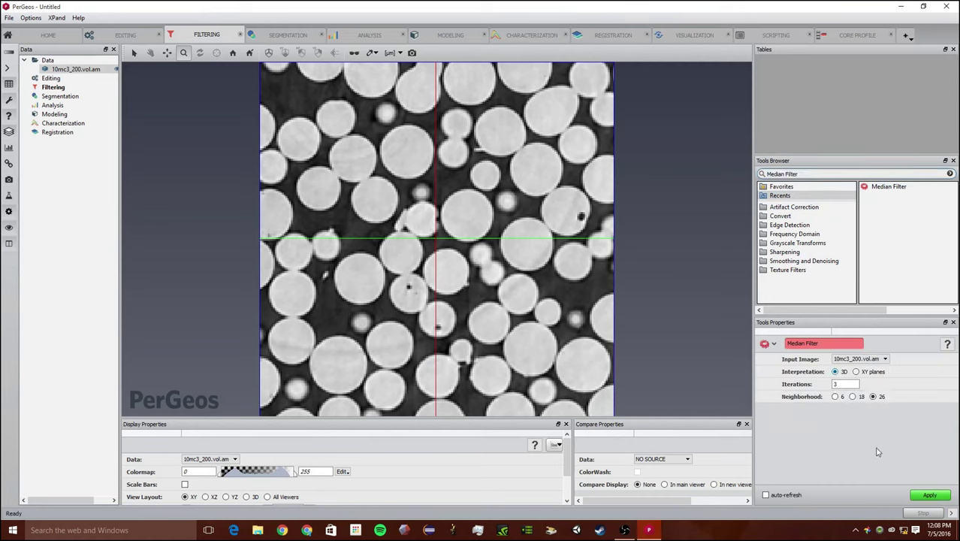
click(929, 495)
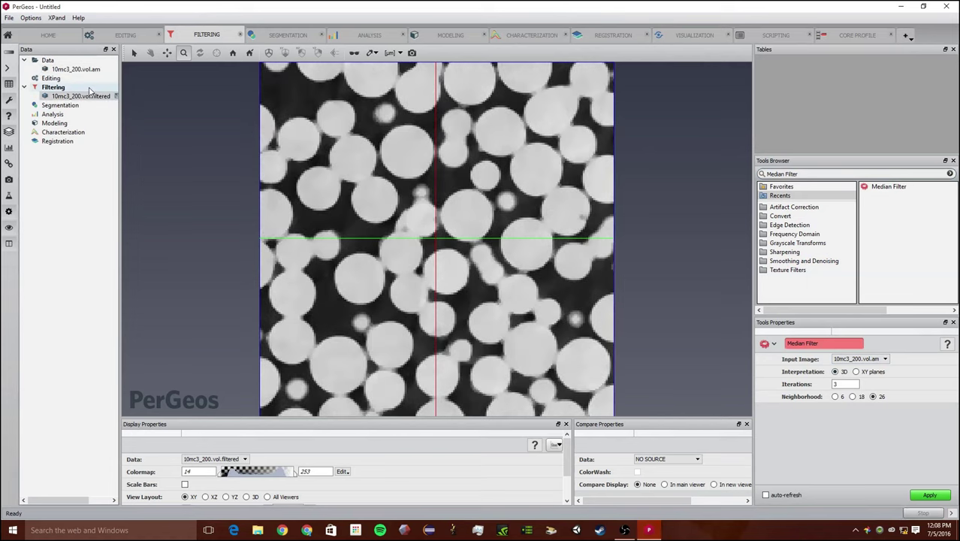
Step: Apply Auto Thresholding to 10mc3_200.vol.filtered in the Segmentation workspace, using type Auto Threshold High, 3D interpretation and the factorisation criterion
click(81, 96)
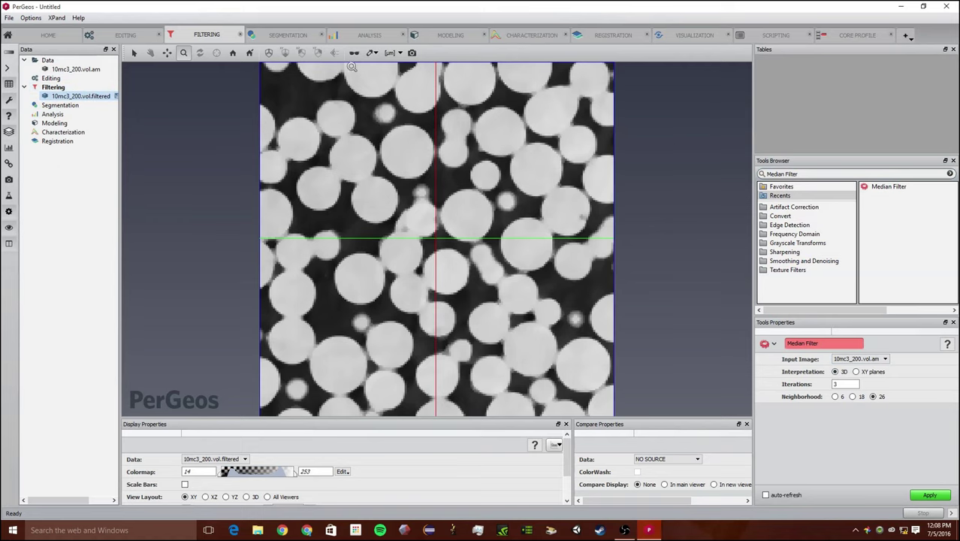
click(284, 35)
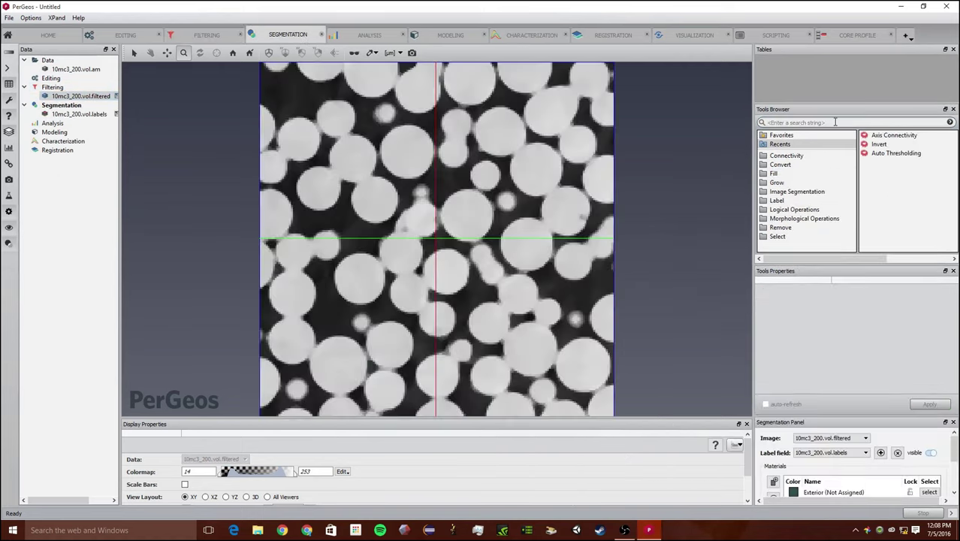
click(833, 122)
text(auto)
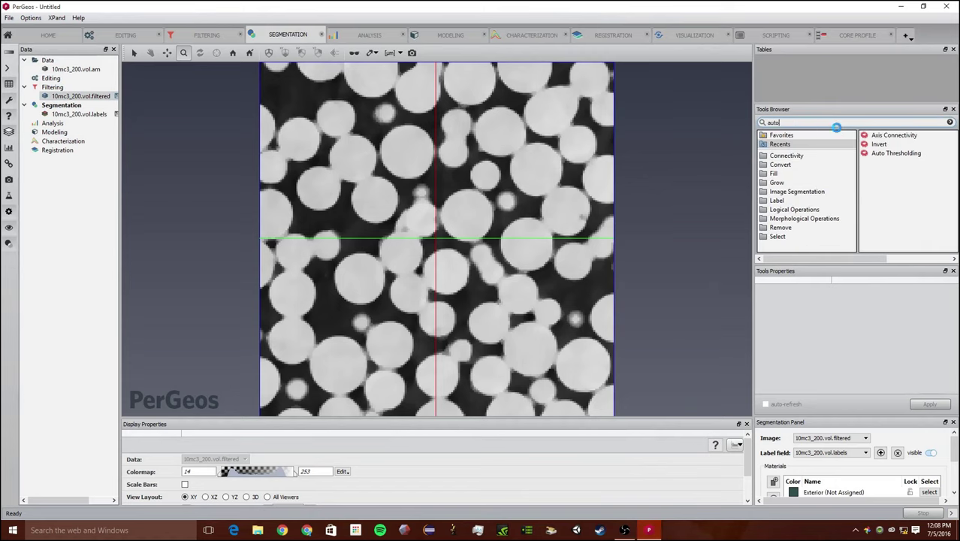
key(Return)
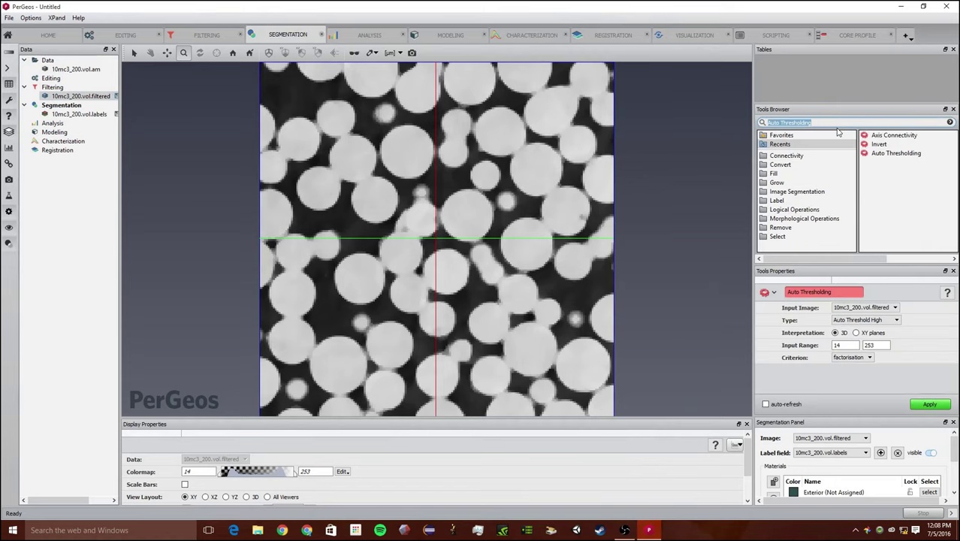
click(871, 306)
click(871, 307)
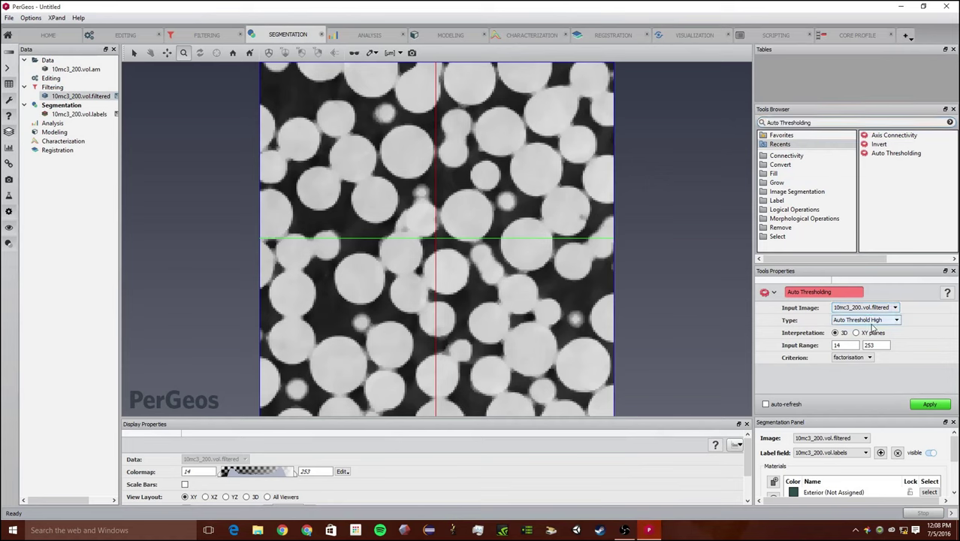
click(923, 404)
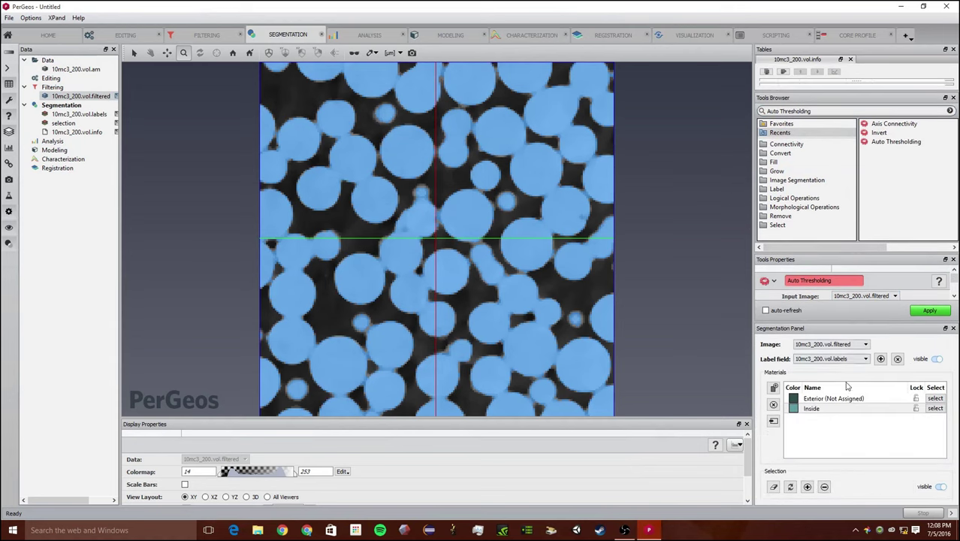
Step: Add the thresholded selection to the Inside material of 10mc3_200.vol.labels and inspect the labelled grains
click(806, 412)
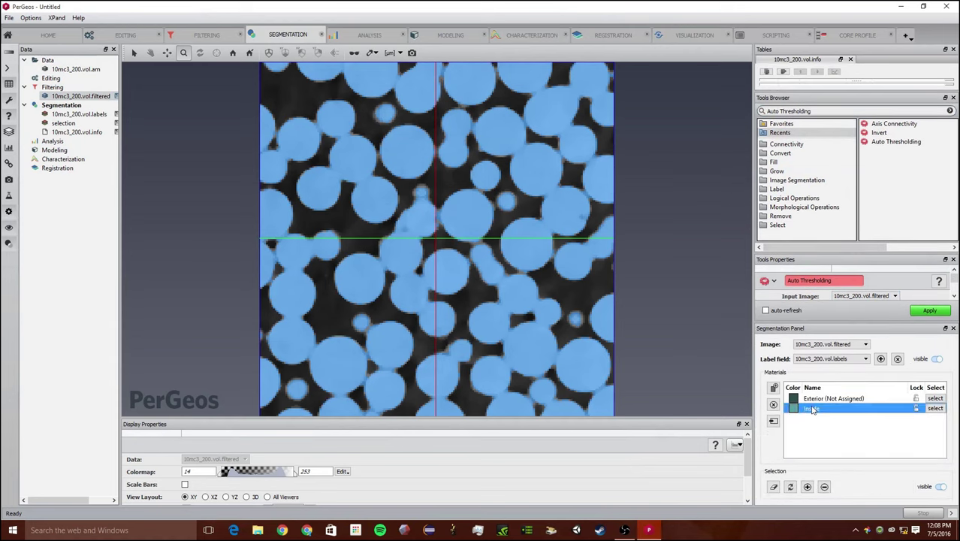
click(807, 487)
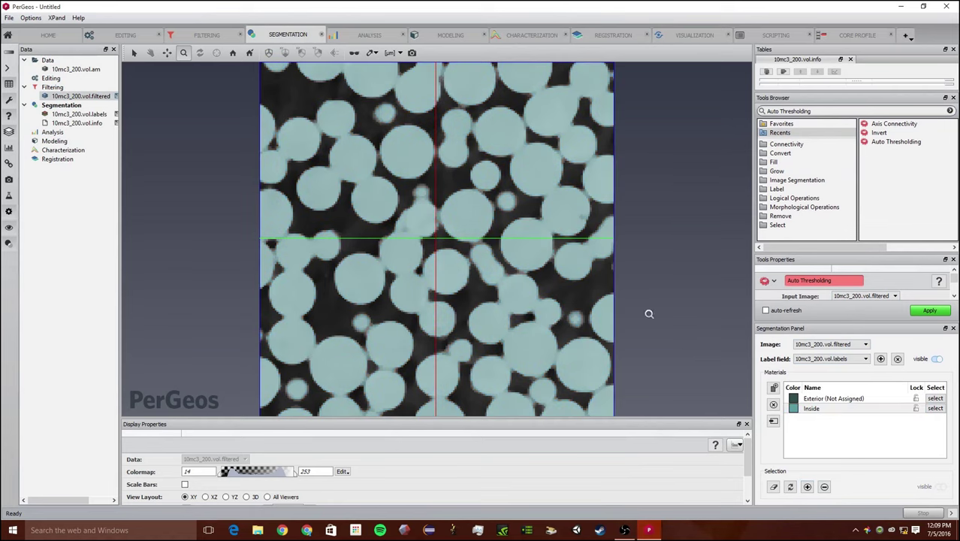
scroll(565, 255, down, 10)
scroll(560, 281, up, 10)
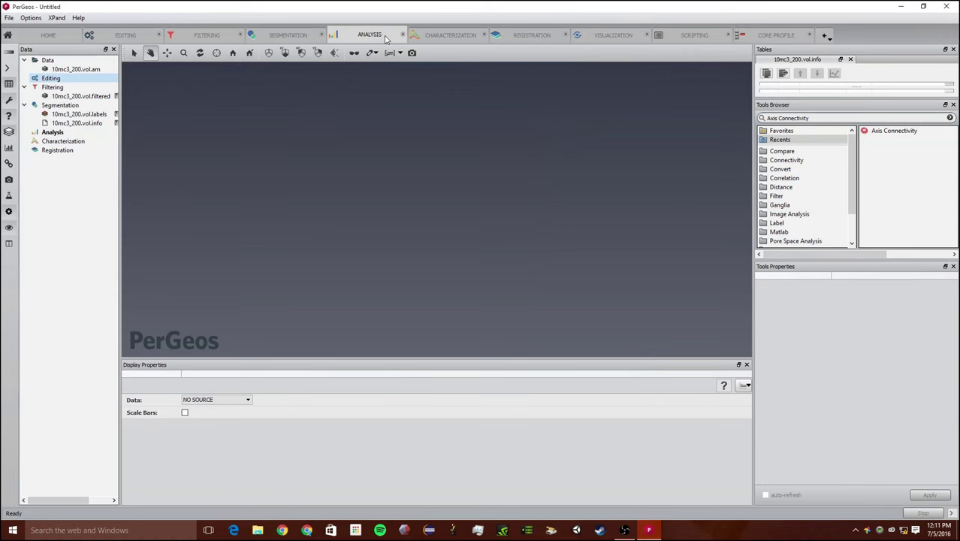
Step: Apply Invert to 10mc3_200.vol.labels in the Editing workspace, with 8 significant bits, to obtain the pore space
click(292, 36)
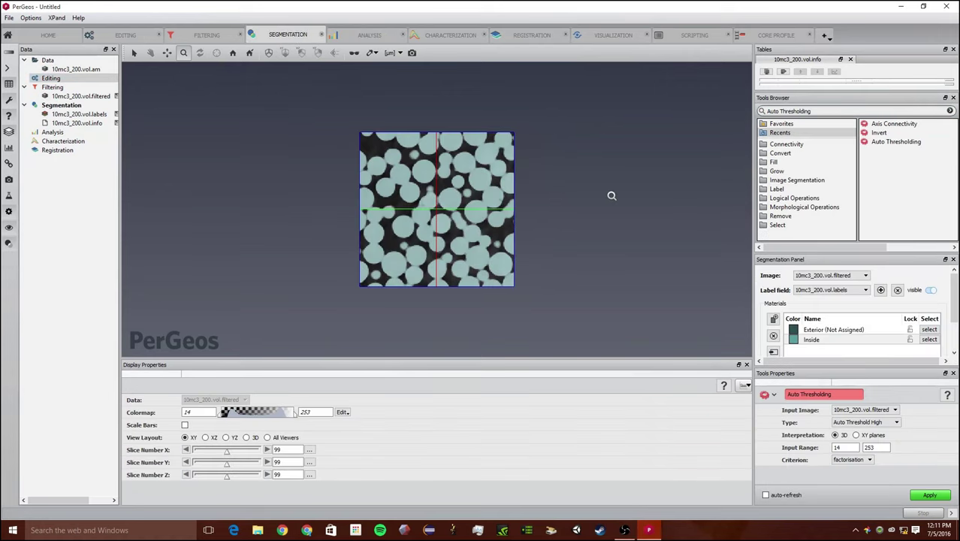
click(128, 39)
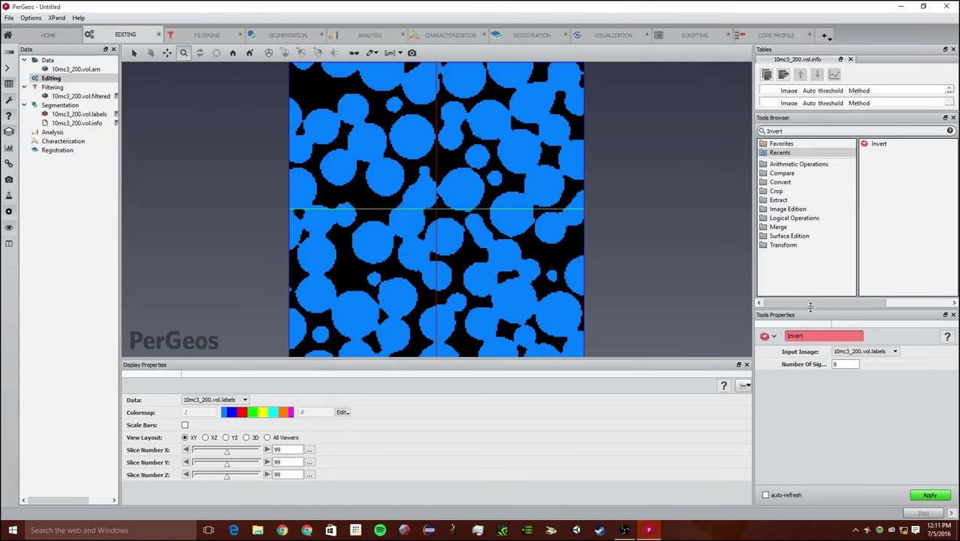
click(812, 131)
click(812, 132)
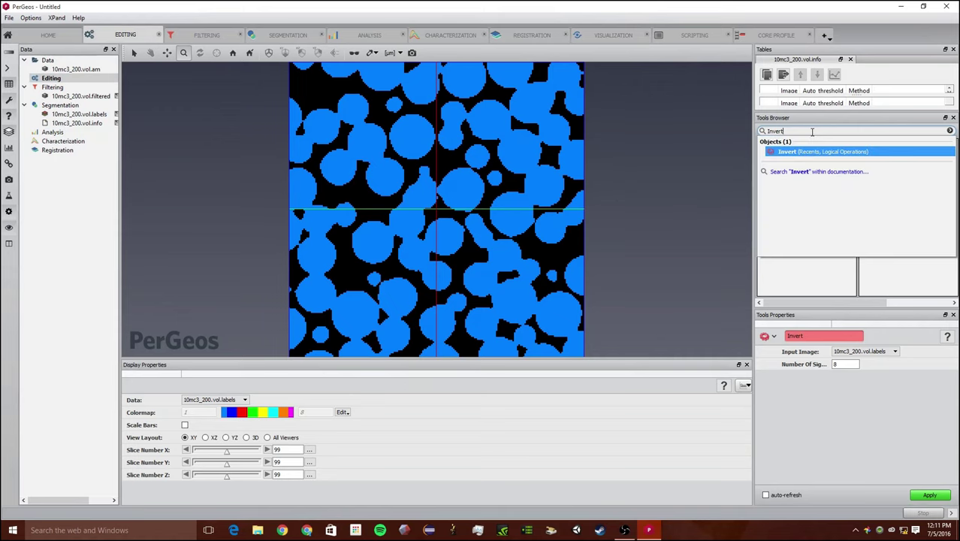
key(Return)
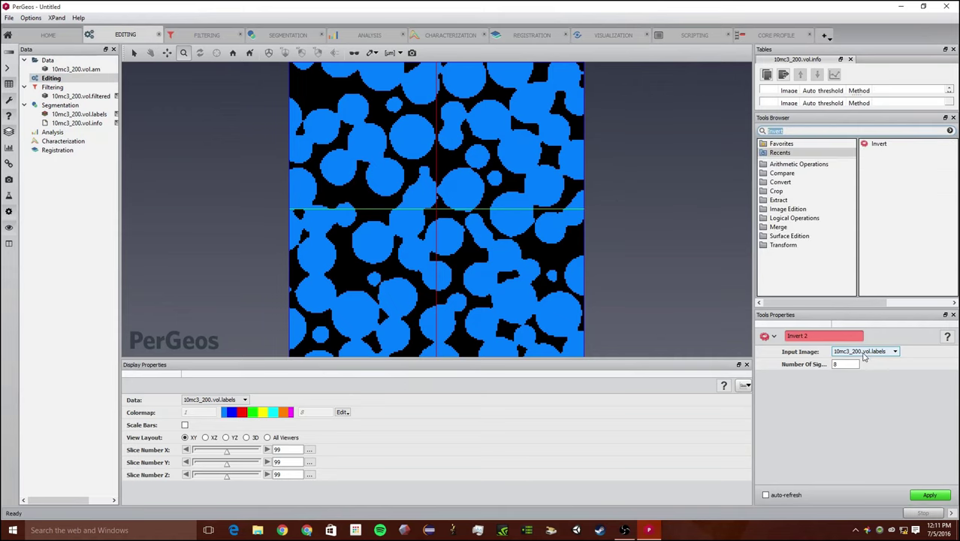
click(928, 495)
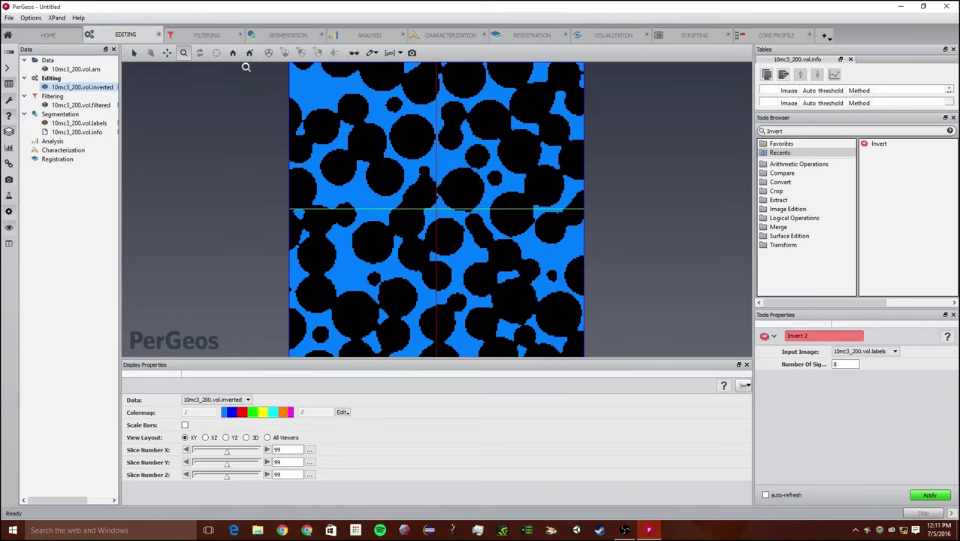
Step: Apply Axis Connectivity to 10mc3_200.vol.inverted in the Analysis workspace with a neighborhood of 26 along the Z axis
click(353, 37)
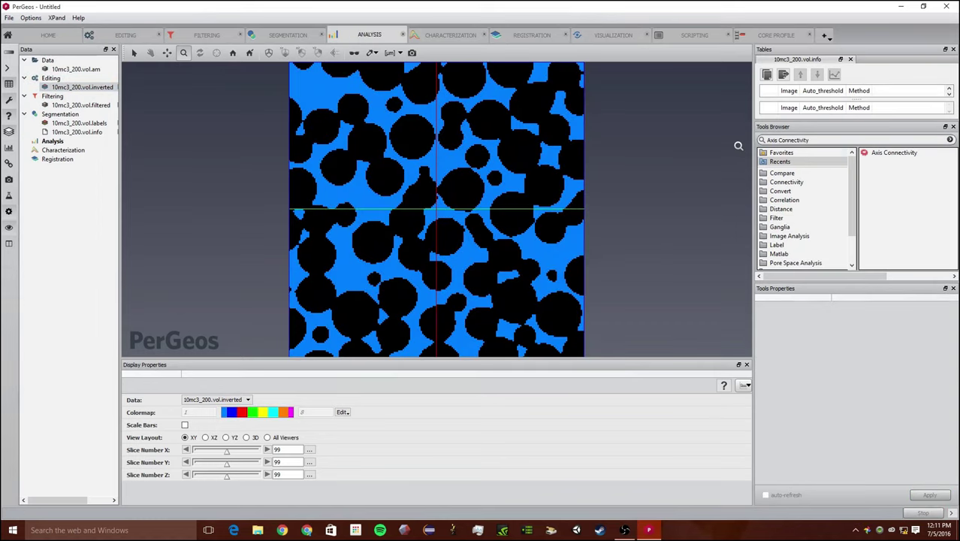
click(831, 140)
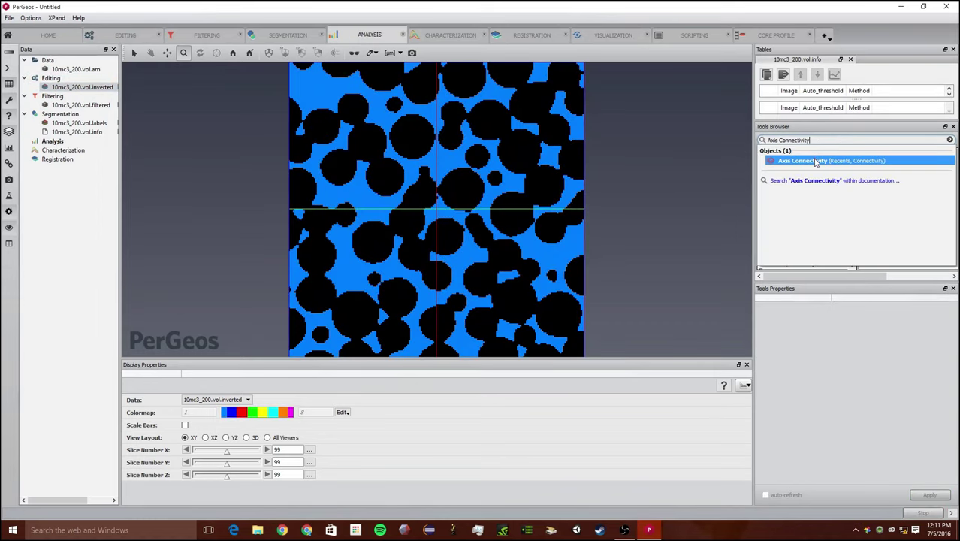
click(815, 162)
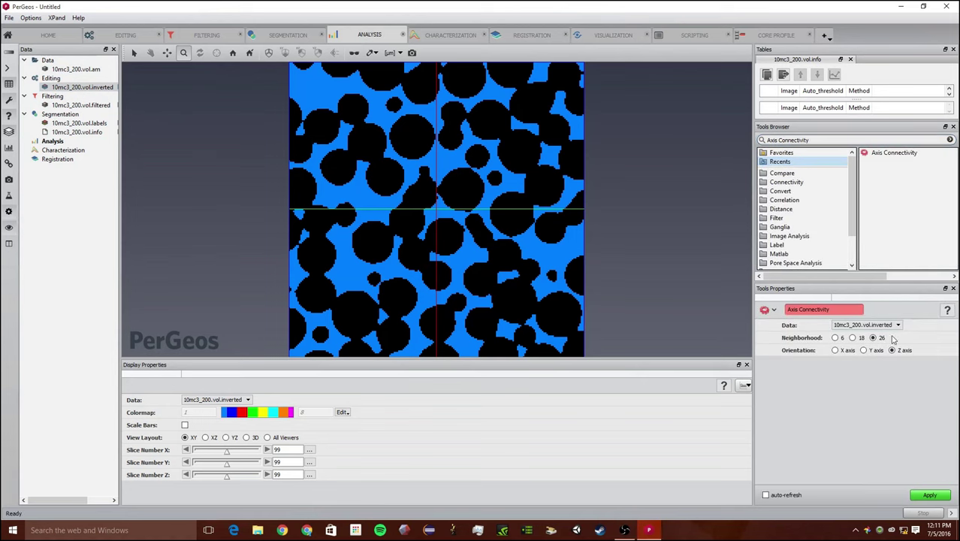
click(928, 495)
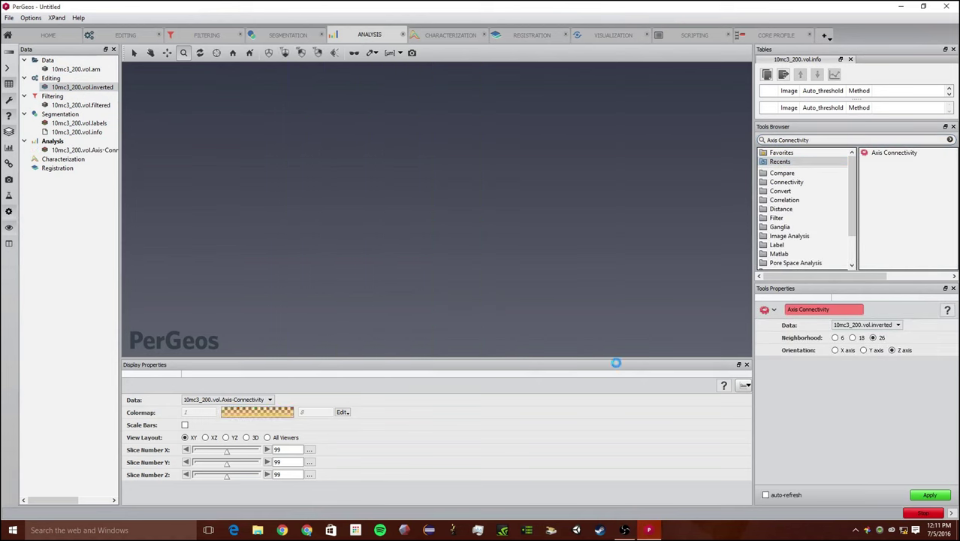
drag(367, 189, 473, 196)
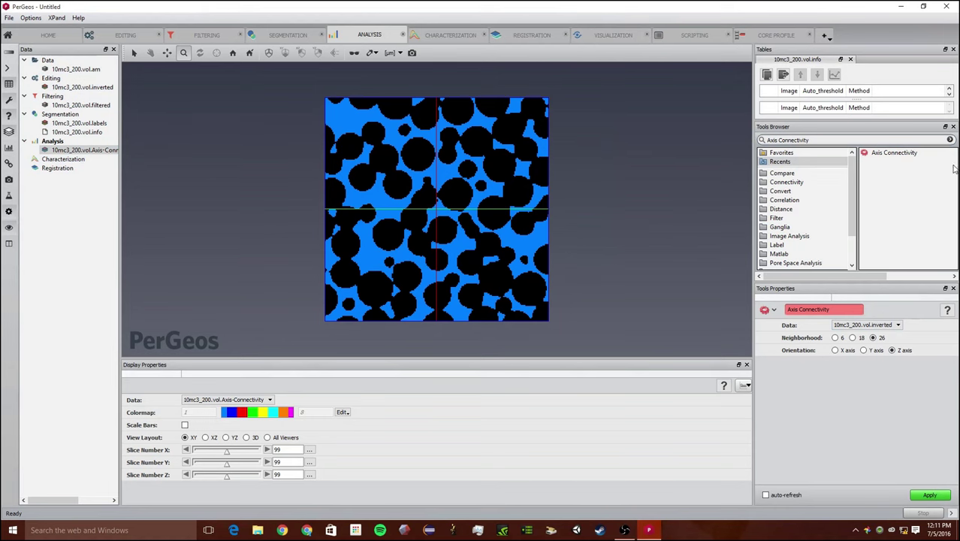
Step: Add an ROI Box For Volume Rendering and an ROI Box on 10mc3_200.vol.Axis-Connectivity in the Visualization workspace
click(612, 35)
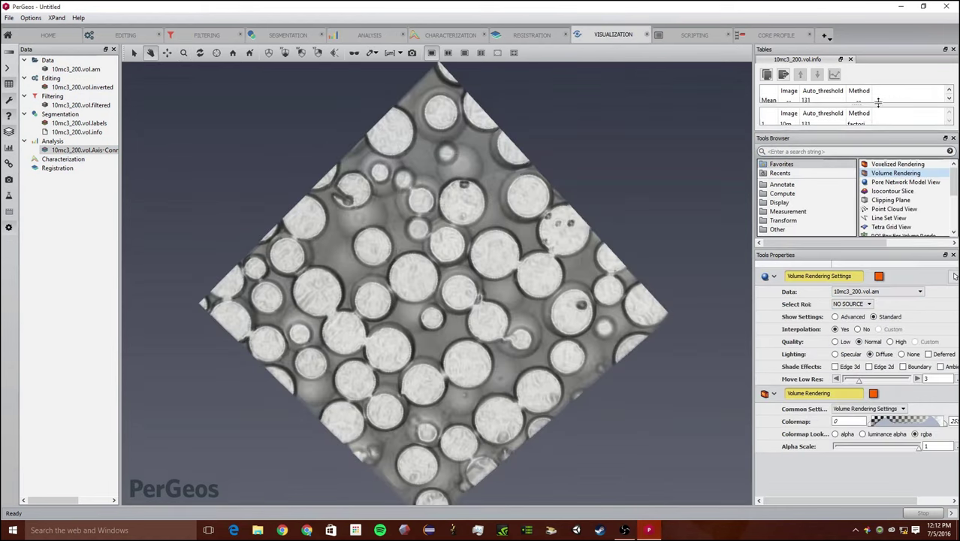
click(851, 150)
text(roi)
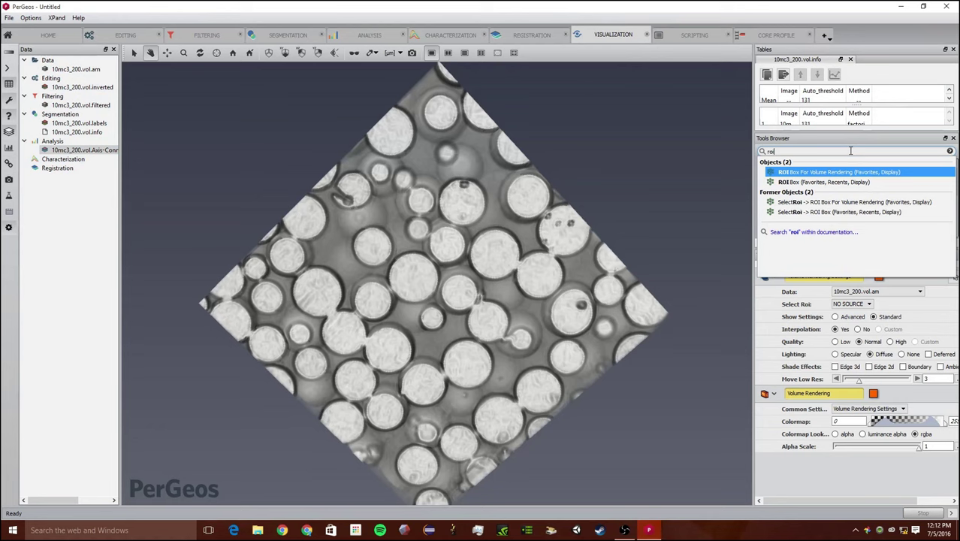
key(Return)
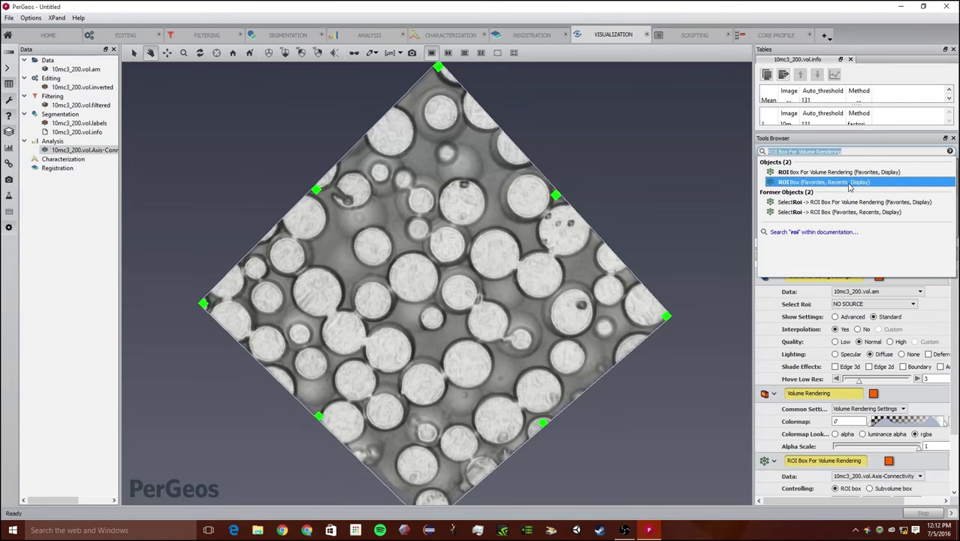
click(849, 182)
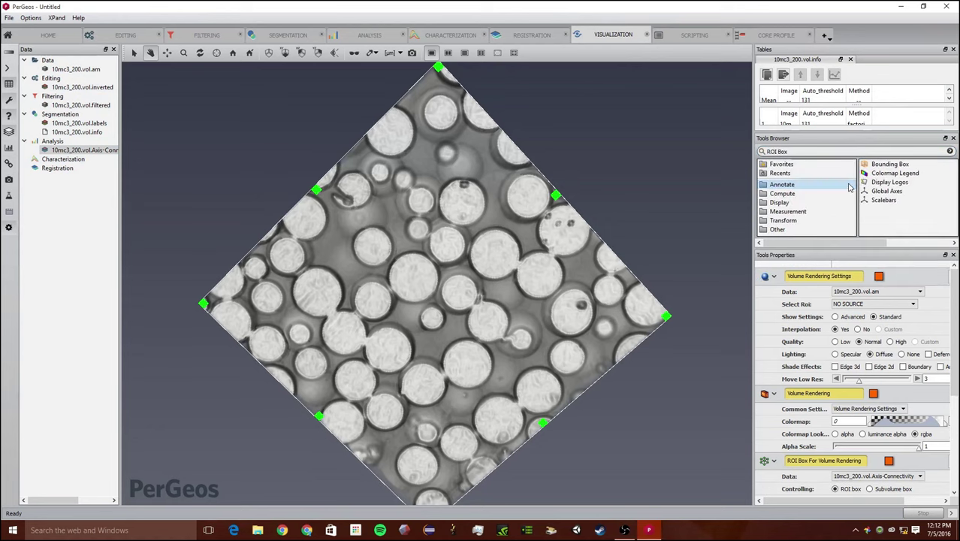
click(848, 154)
click(850, 183)
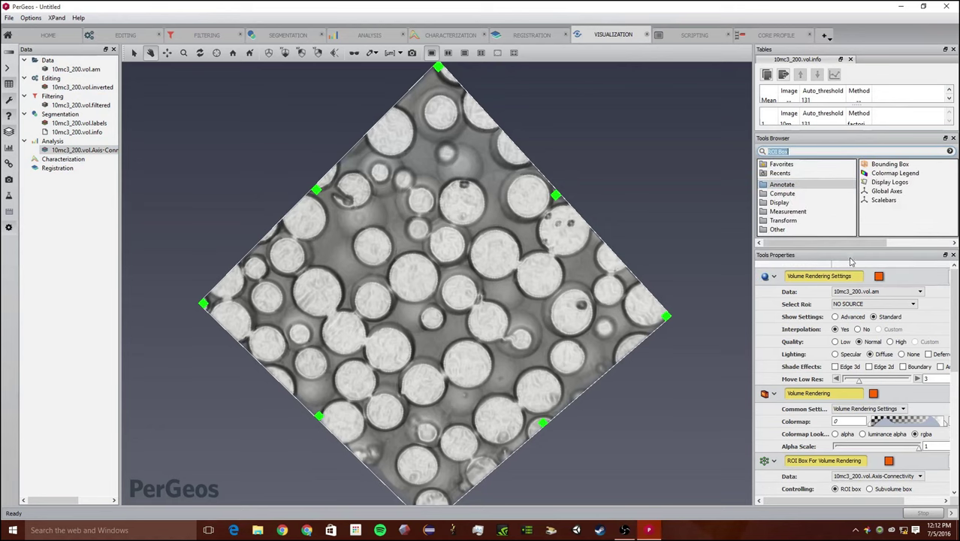
Step: Remove the duplicate ROI Box, the Volume Rendering with its settings, and the ROI Box For Volume Rendering, keeping only ROI Box 2
scroll(868, 460, down, 1)
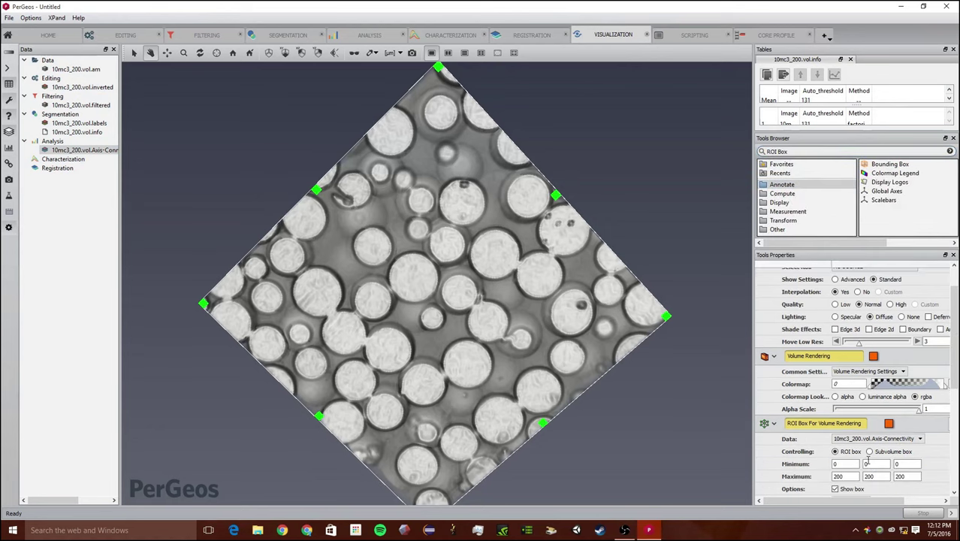
drag(951, 356, 952, 473)
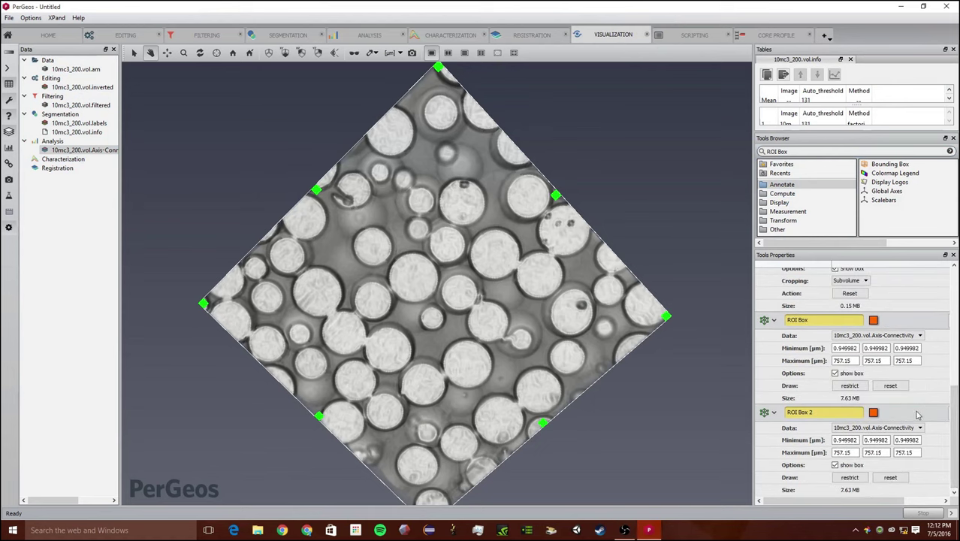
click(774, 413)
drag(755, 415, 631, 407)
click(941, 403)
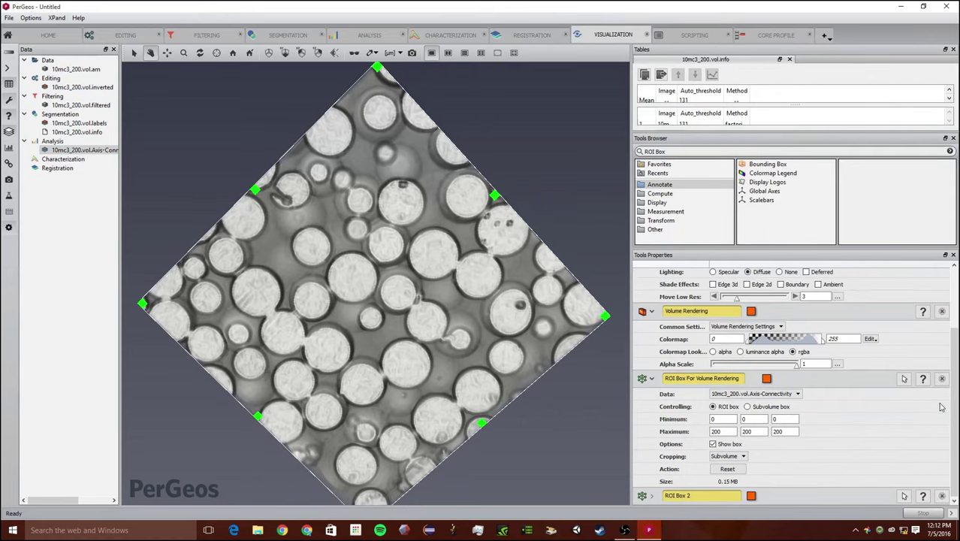
click(941, 310)
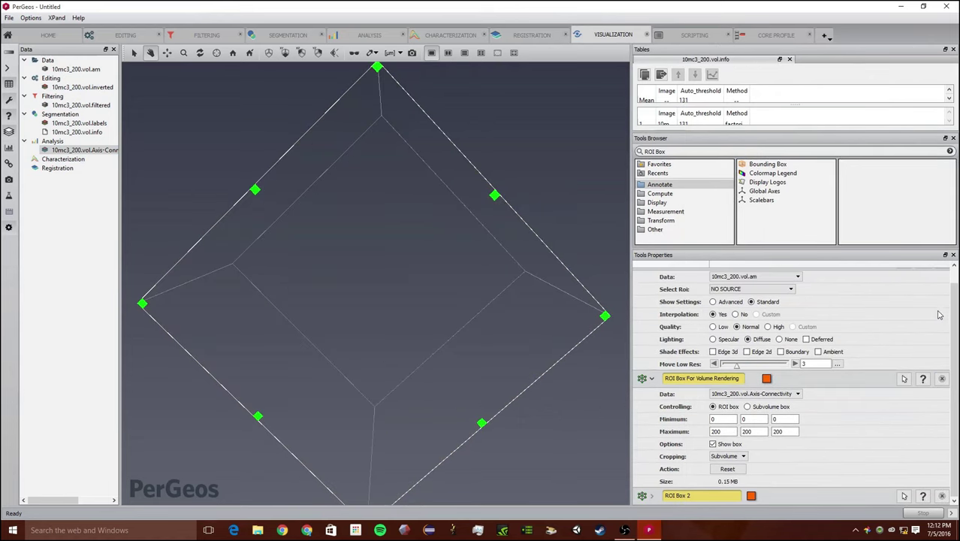
click(942, 379)
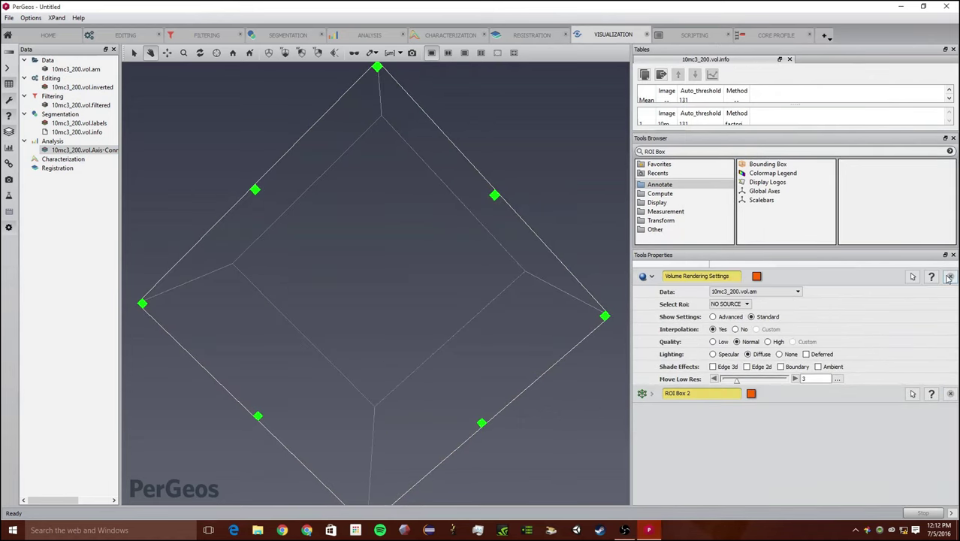
click(948, 277)
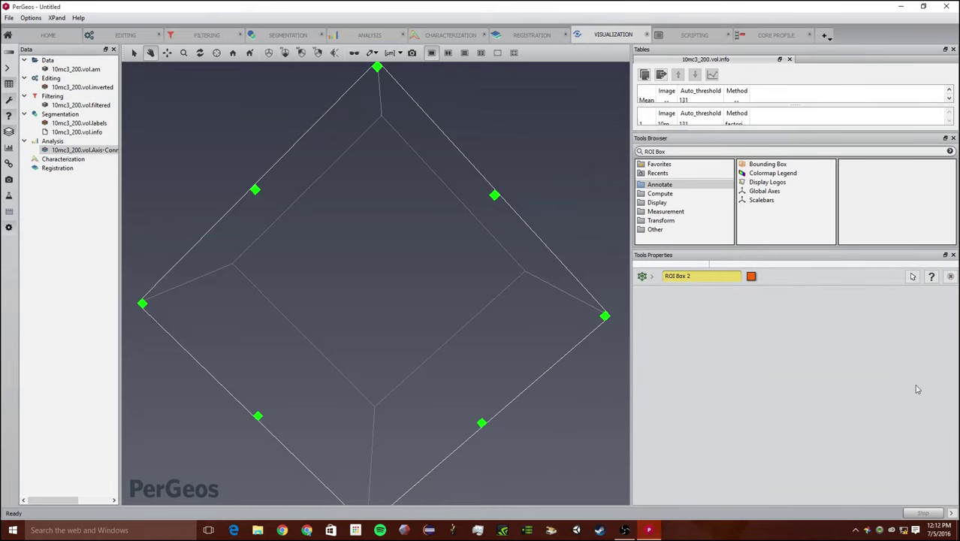
Step: Set the minimum of ROI Box 2 to 285 µm in all three directions
click(680, 278)
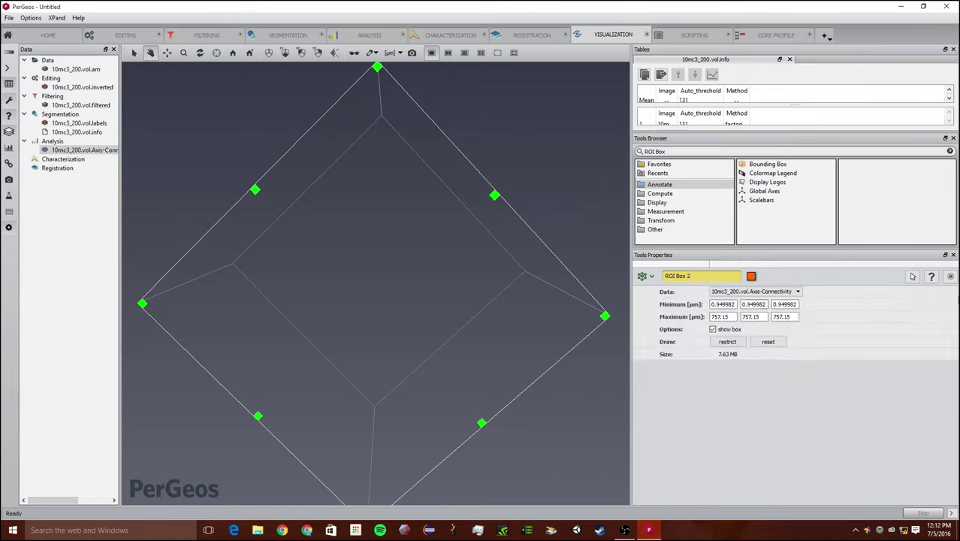
double_click(720, 303)
text(285)
key(Tab)
text(2)
key(Tab)
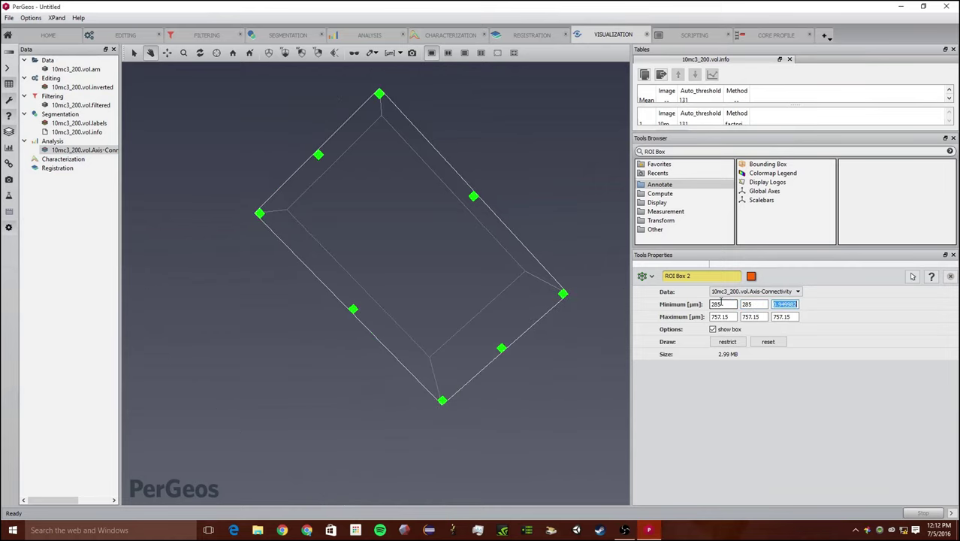
text(285)
key(Tab)
drag(793, 304, 739, 301)
text(28)
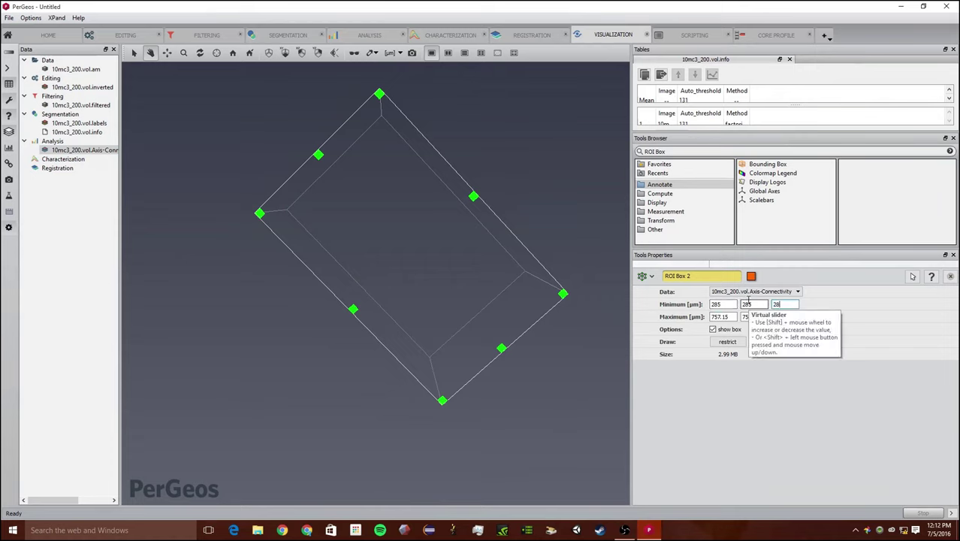
text(5)
key(Tab)
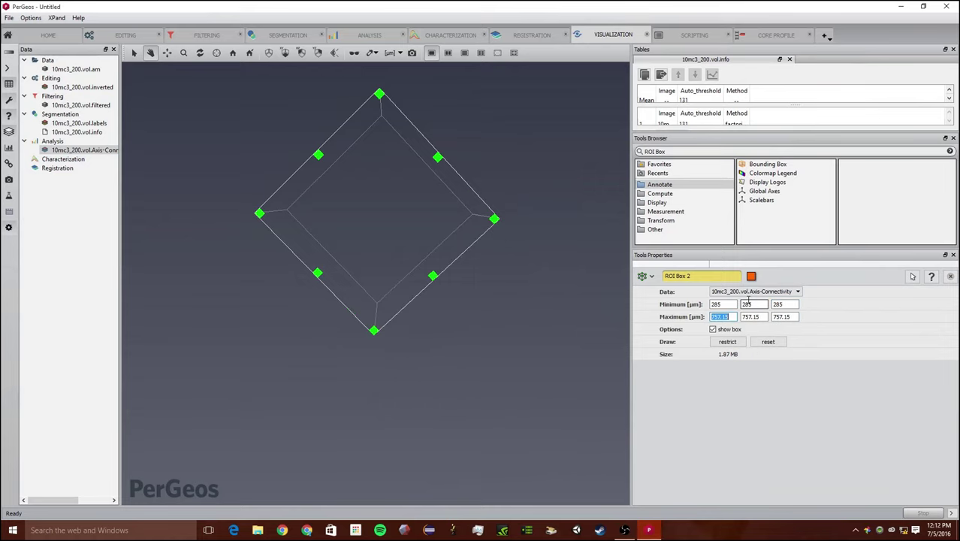
Step: Set the maximum of ROI Box 2 to 473.1 µm in all three directions and inspect the box in 3D
text(473)
click(749, 317)
key(super+a)
click(731, 317)
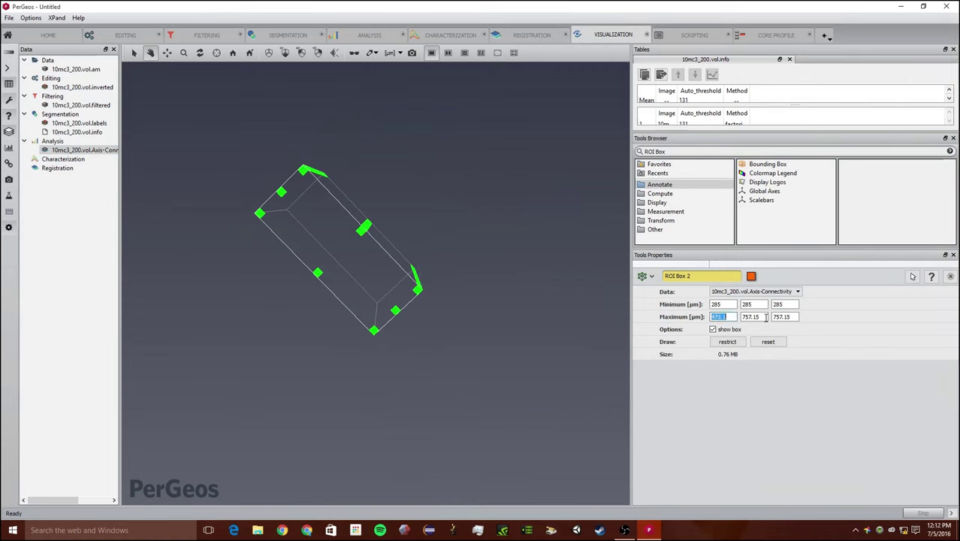
drag(741, 316, 765, 319)
text(473.1)
click(773, 317)
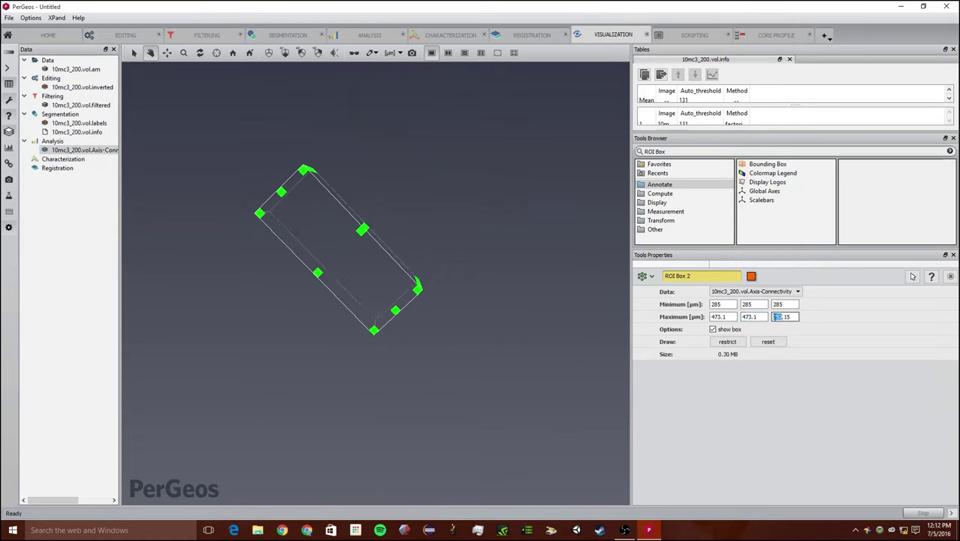
text(473.1)
drag(427, 299, 350, 311)
Step: Volume-render 10mc3_200.vol.Axis-Connectivity with a reduced alpha scale to inspect the ROI box inside it, and remove the rendering and its settings
triple_click(700, 155)
text(Volume Rendering)
key(Return)
drag(448, 339, 472, 254)
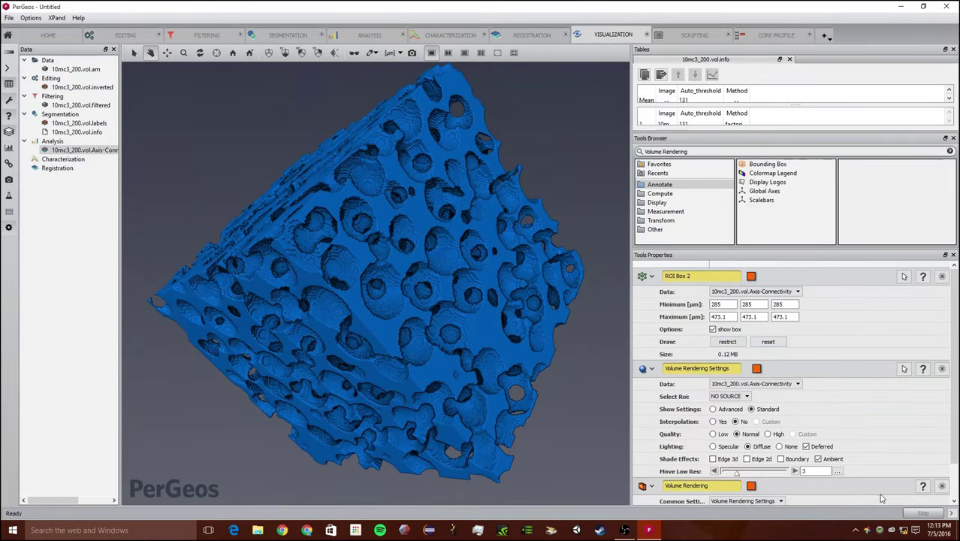
scroll(883, 498, down, 1)
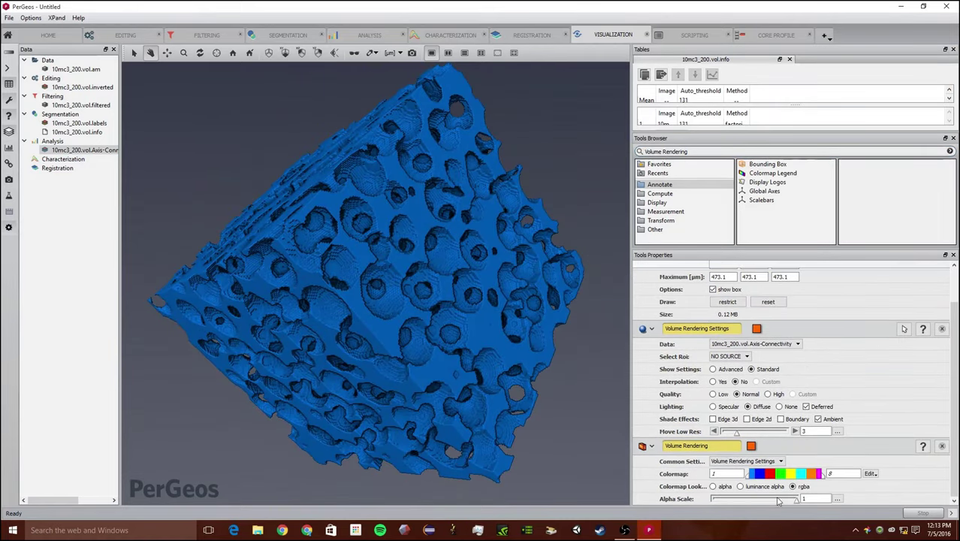
drag(782, 501, 712, 501)
drag(366, 344, 518, 454)
click(942, 445)
click(948, 367)
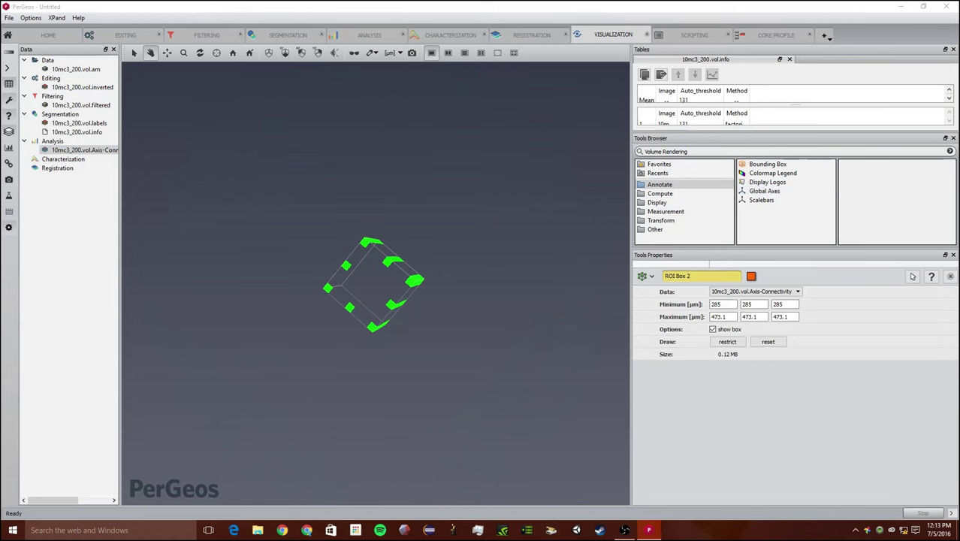
Step: Set up an Absolute Permeability Experiment Simulation in the Characterization workspace on 10mc3_200.vol.Axis-Connectivity, with ROI Box 2 as the region of interest
click(445, 34)
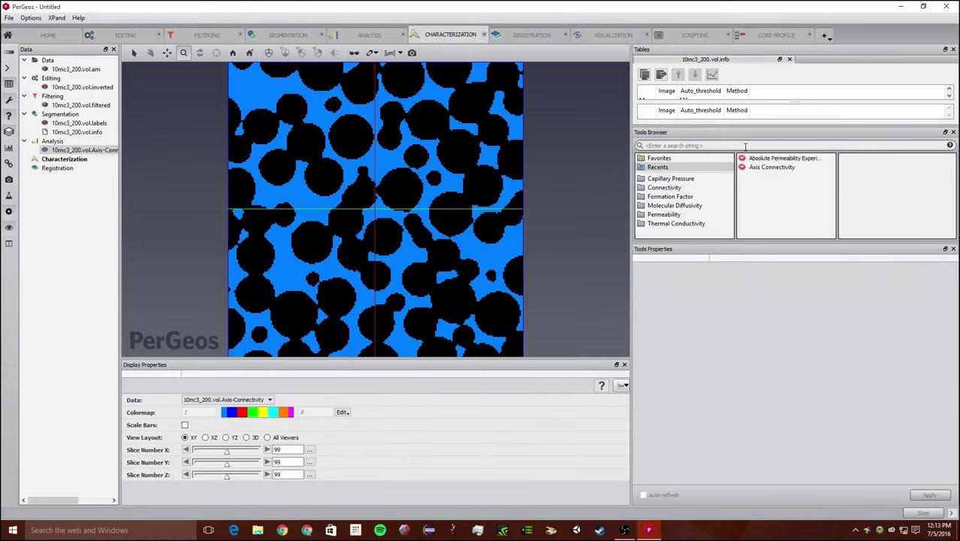
click(744, 146)
text(ab)
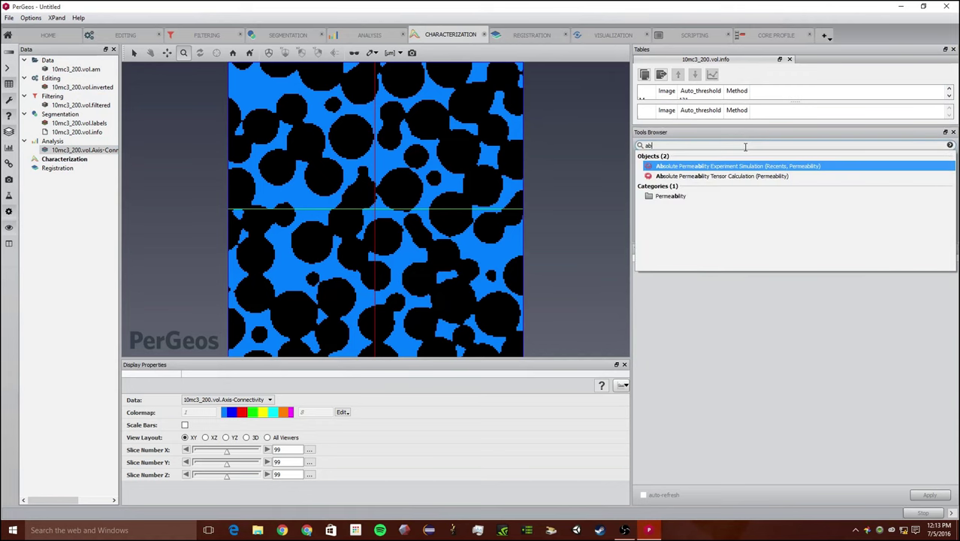
key(Return)
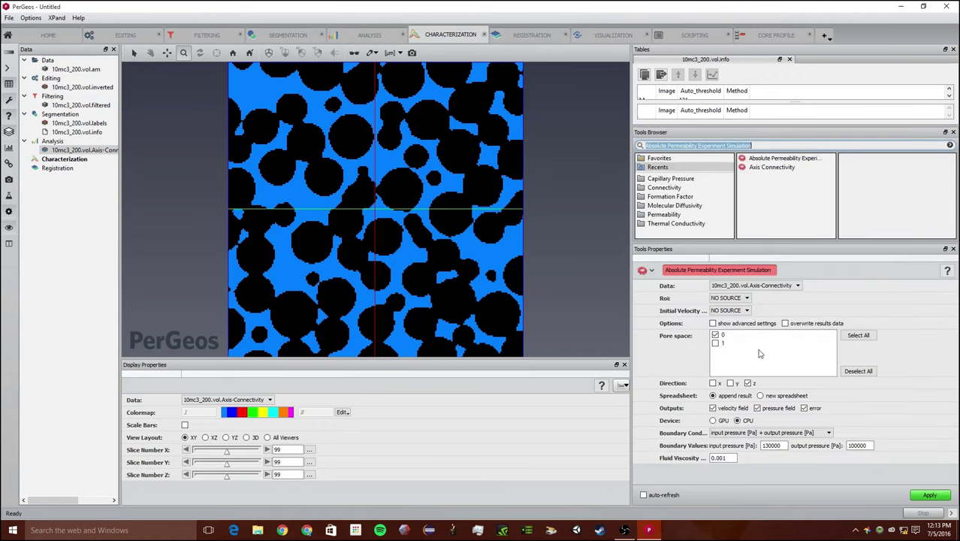
click(780, 287)
click(780, 289)
click(781, 292)
click(826, 306)
click(746, 299)
click(738, 313)
Step: Assign only label 1 as the simulation's pore space, excluding label 0, and choose the GPU as the computing device
click(725, 341)
click(714, 344)
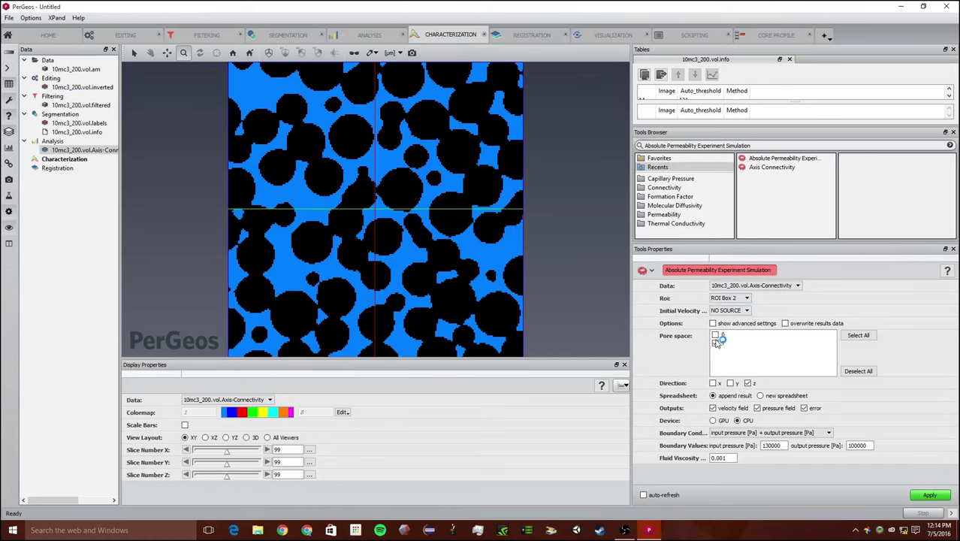
click(715, 335)
click(714, 420)
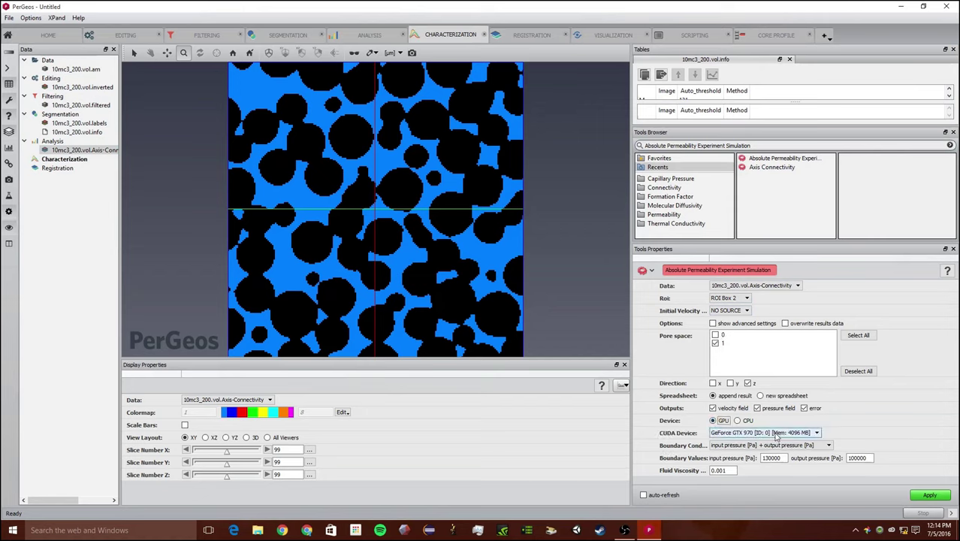
Step: Examine the simulation's CUDA device, boundary condition, computing device and spreadsheet output options, keeping the GPU and append result choices
click(775, 433)
click(856, 431)
click(813, 444)
click(862, 424)
click(740, 421)
click(718, 421)
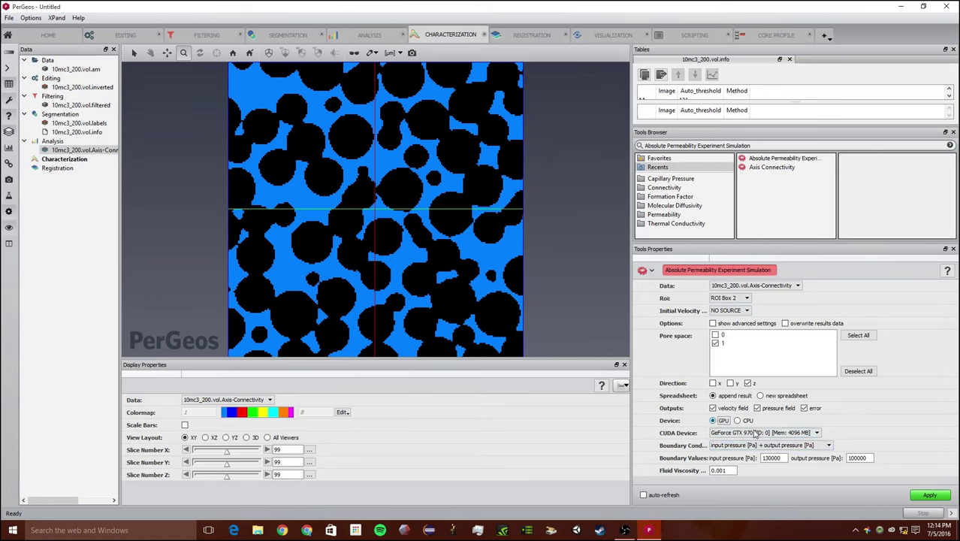
click(773, 443)
click(887, 432)
click(759, 396)
click(712, 396)
Step: Set the simulation's output pressure to 100002 Pa and run the Absolute Permeability Experiment Simulation
click(870, 456)
key(BackSpace)
text(2)
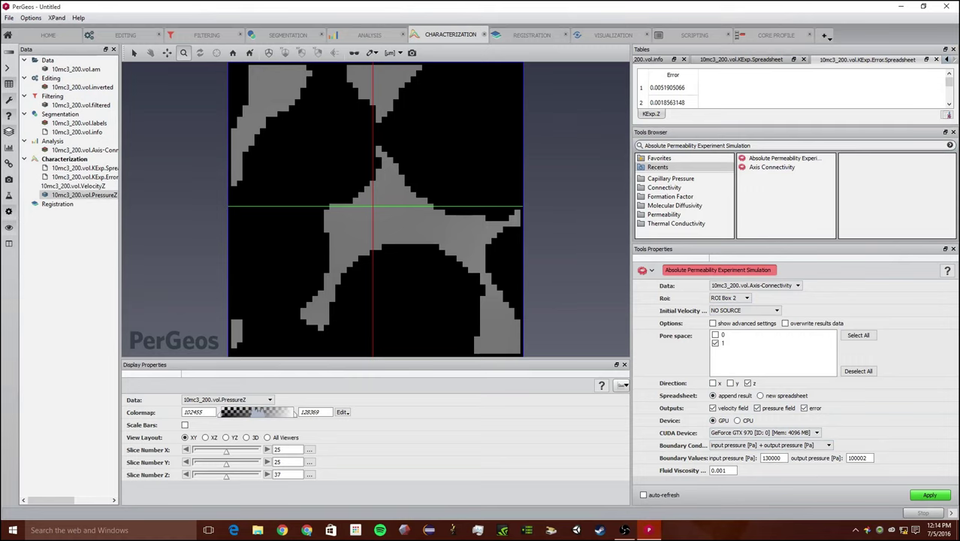
Step: Compute the Magnitude of 10mc3_200.vol.VelocityZ in the Modeling workspace
click(608, 35)
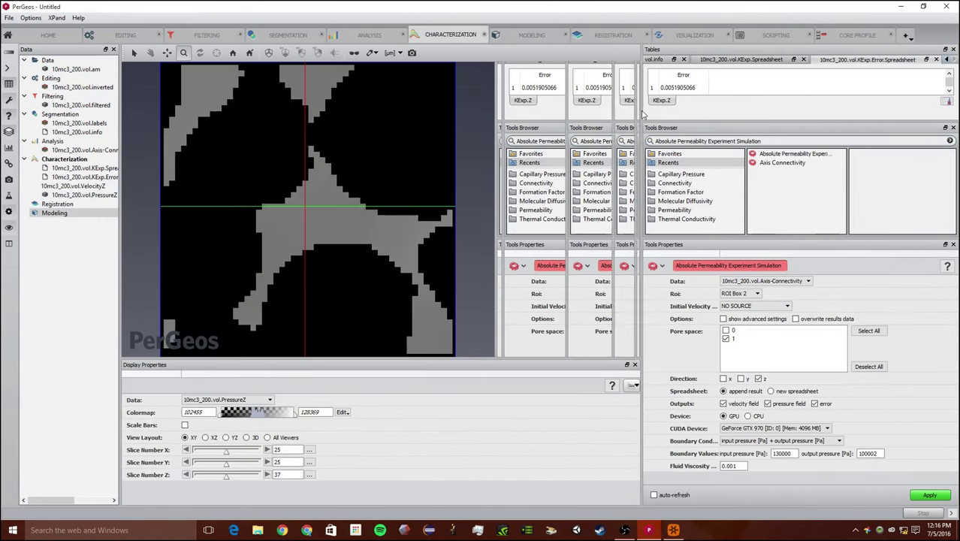
click(530, 35)
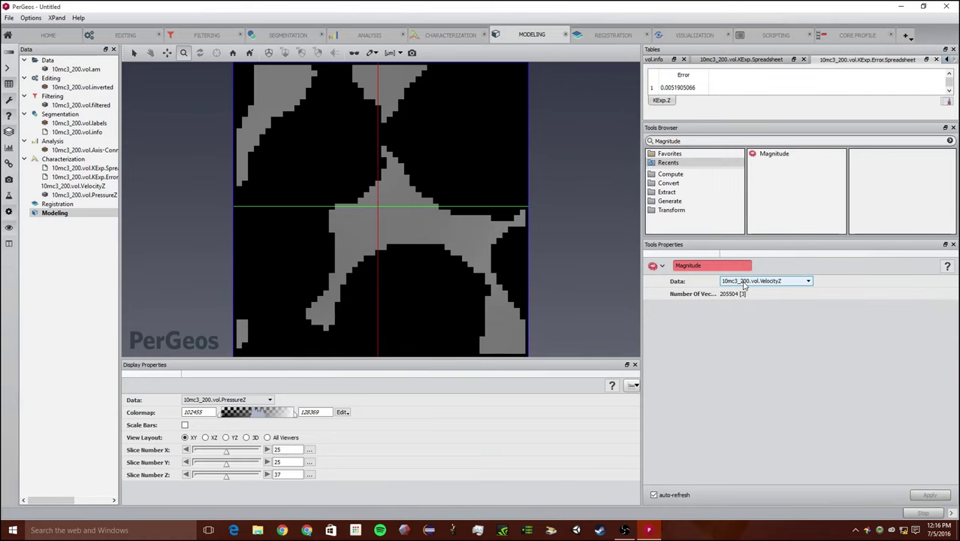
click(711, 140)
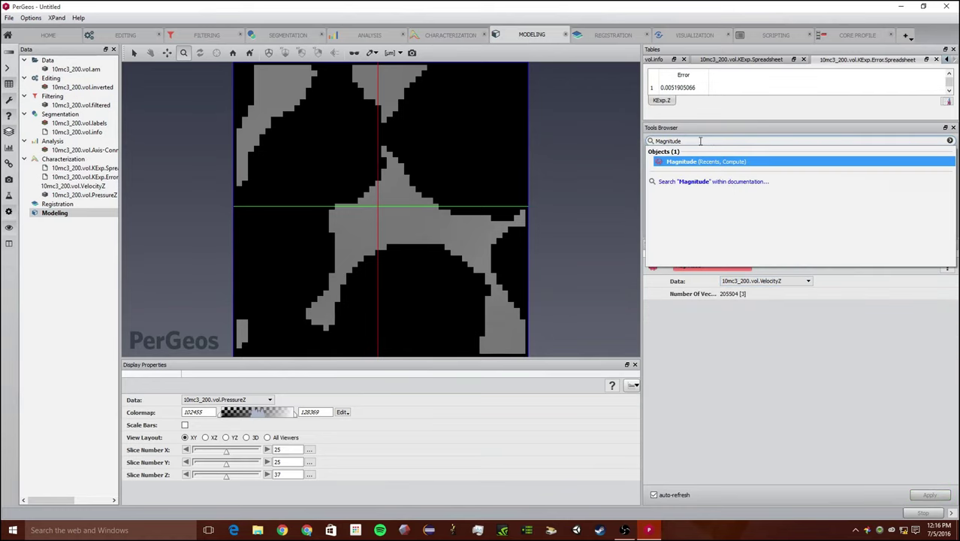
click(698, 164)
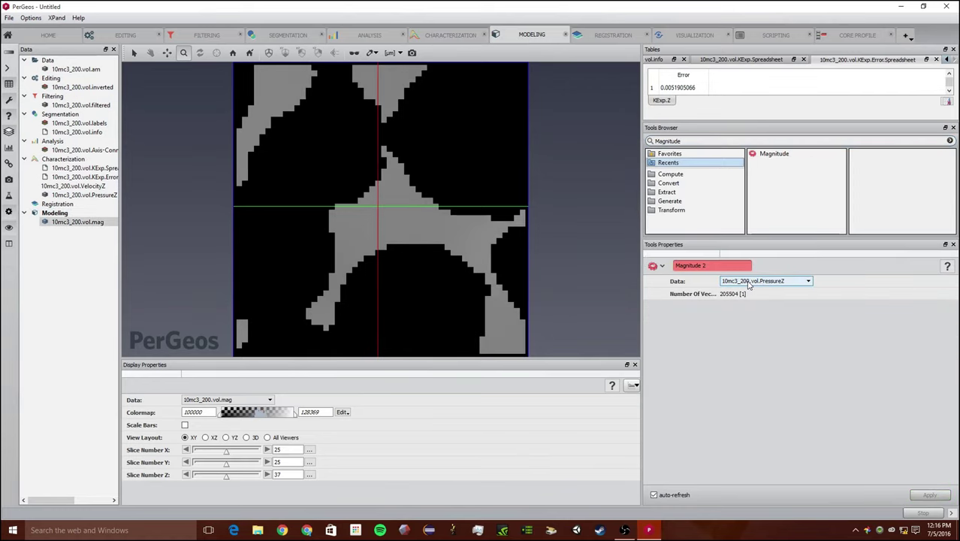
click(748, 282)
click(754, 329)
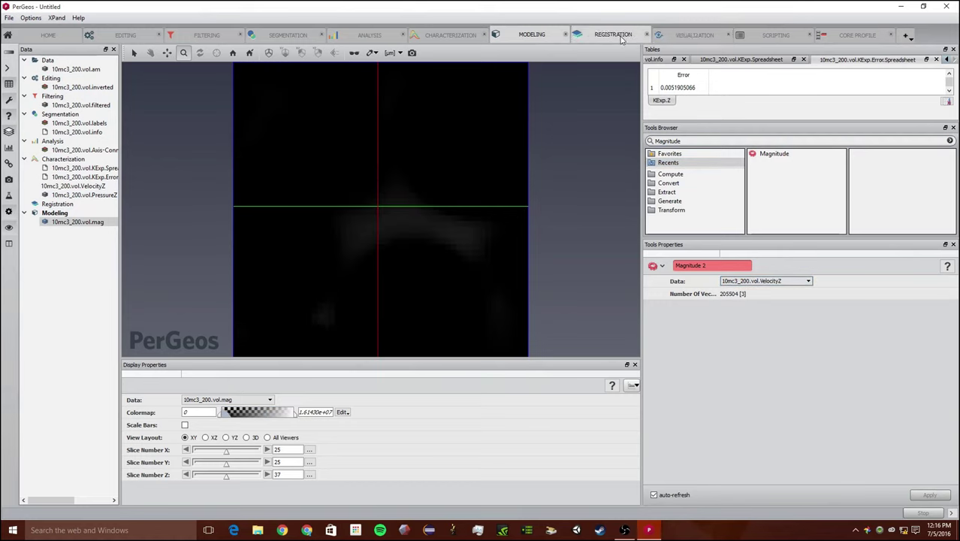
Step: Add Illuminated Streamlines of 10mc3_200.vol.VelocityZ in the Visualization workspace, with 10mc3_200.vol.mag as the color field
click(689, 34)
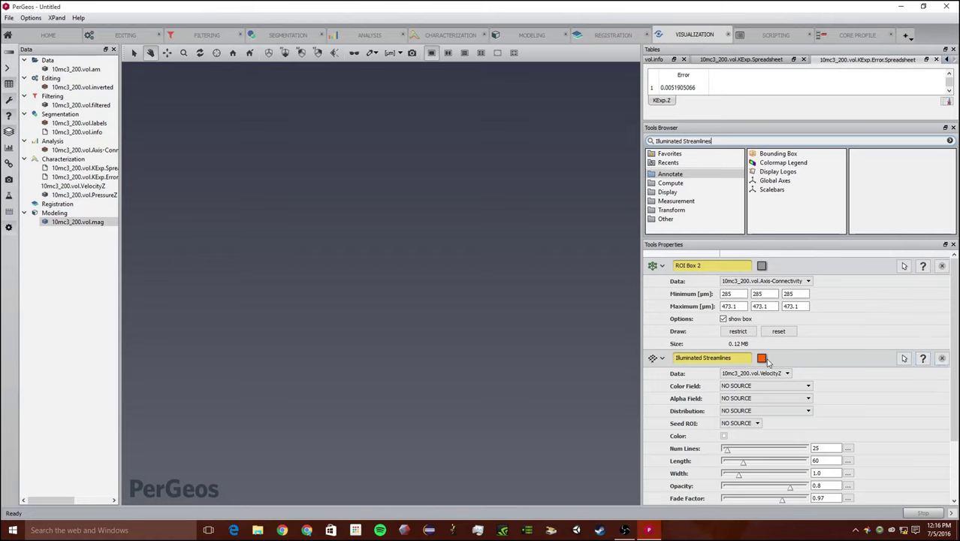
drag(712, 141, 651, 135)
click(779, 389)
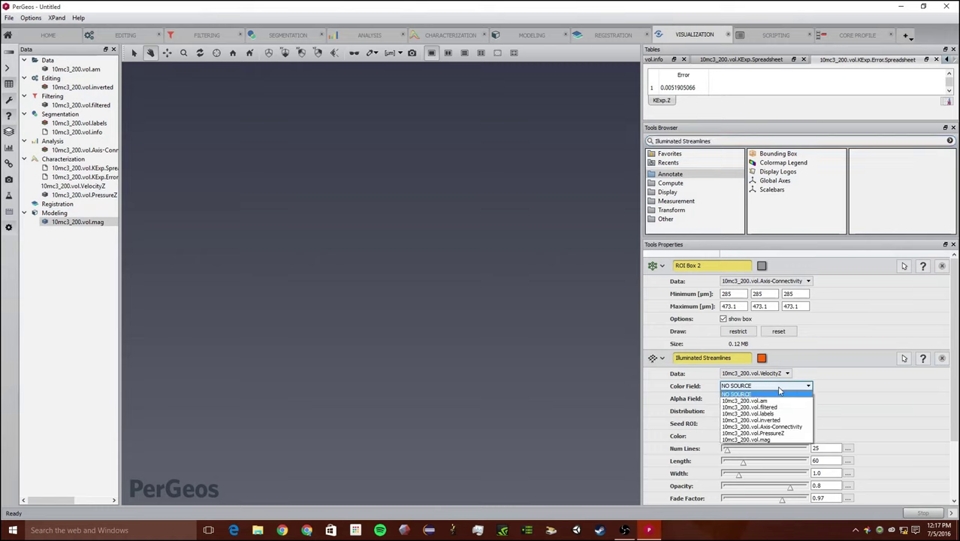
click(786, 440)
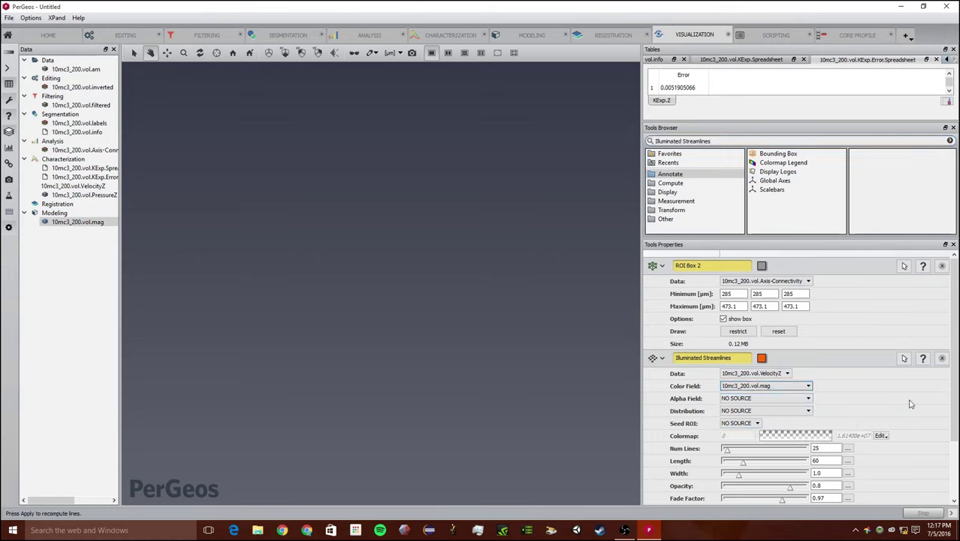
Step: Set the Illuminated Streamlines to 500 lines with a length of 250
scroll(911, 404, down, 1)
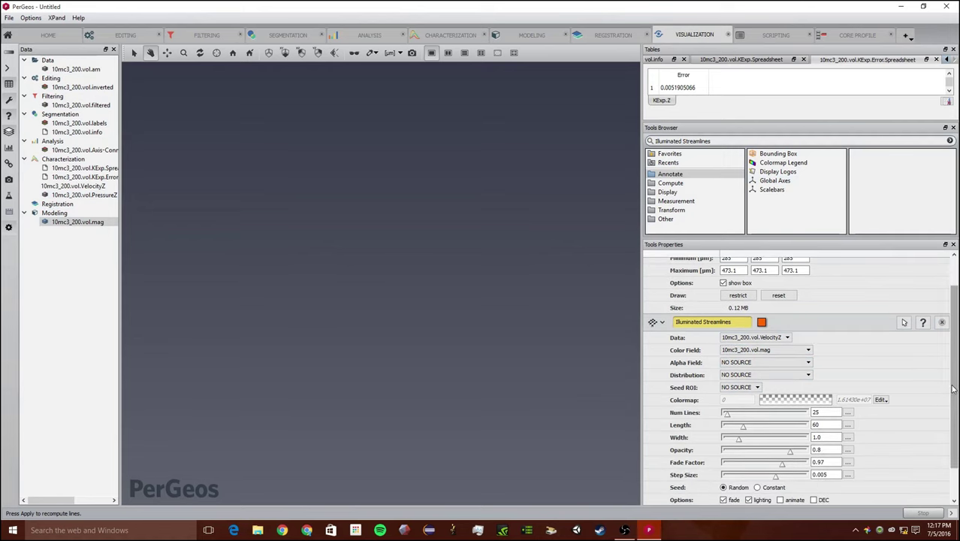
scroll(952, 392, down, 1)
drag(726, 377, 880, 389)
drag(762, 386, 813, 390)
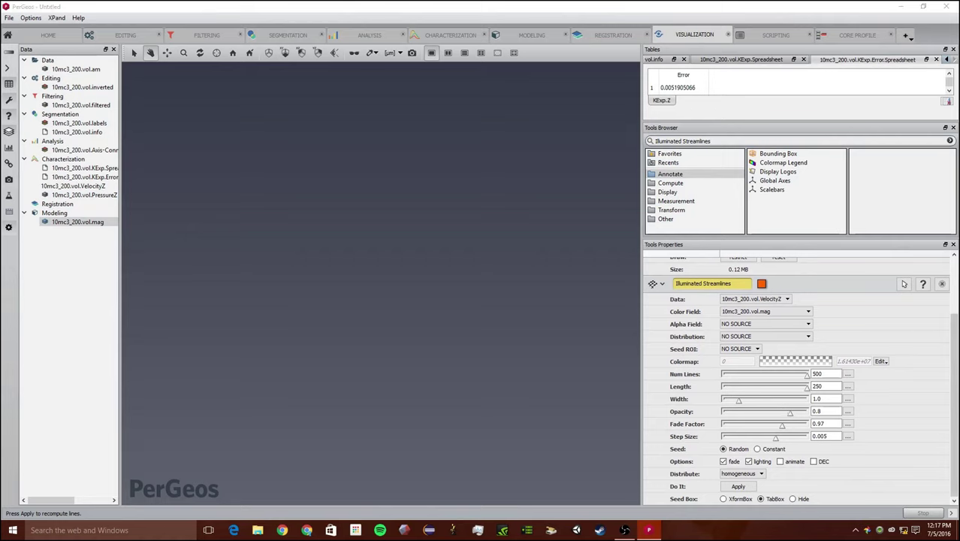
Step: Set the streamlines to animated and equalized with opacity 0.7 and fade factor 0.976667, hide the seed box, and apply the settings
click(779, 461)
click(742, 474)
click(748, 495)
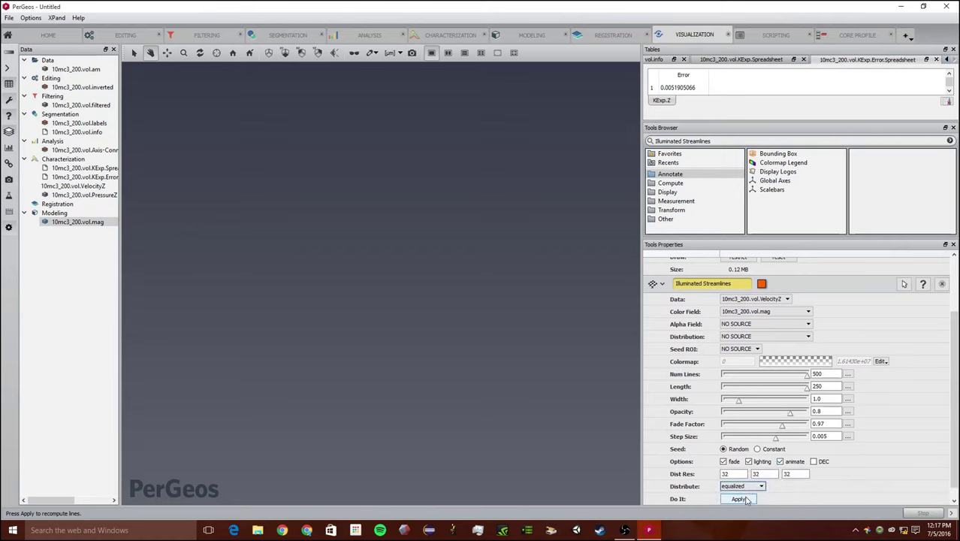
click(807, 425)
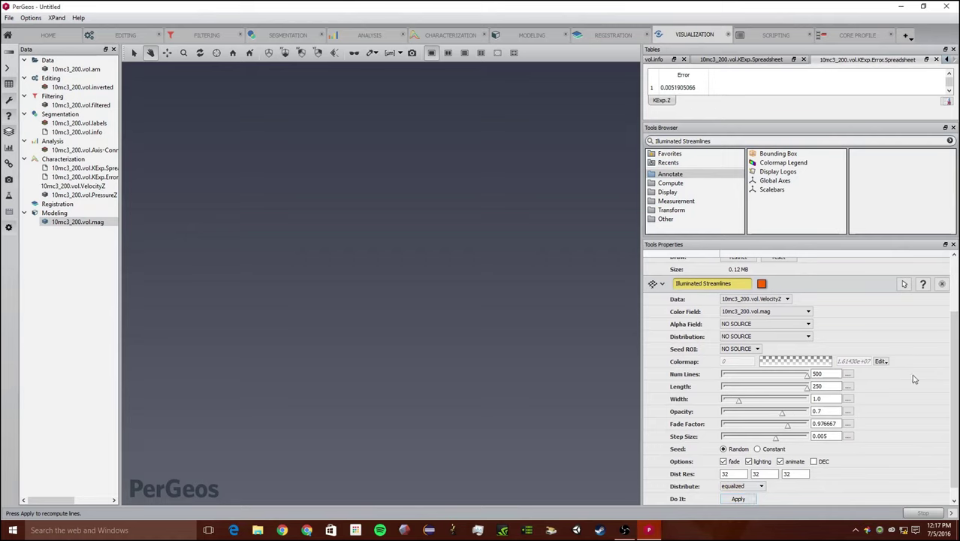
scroll(952, 376, down, 1)
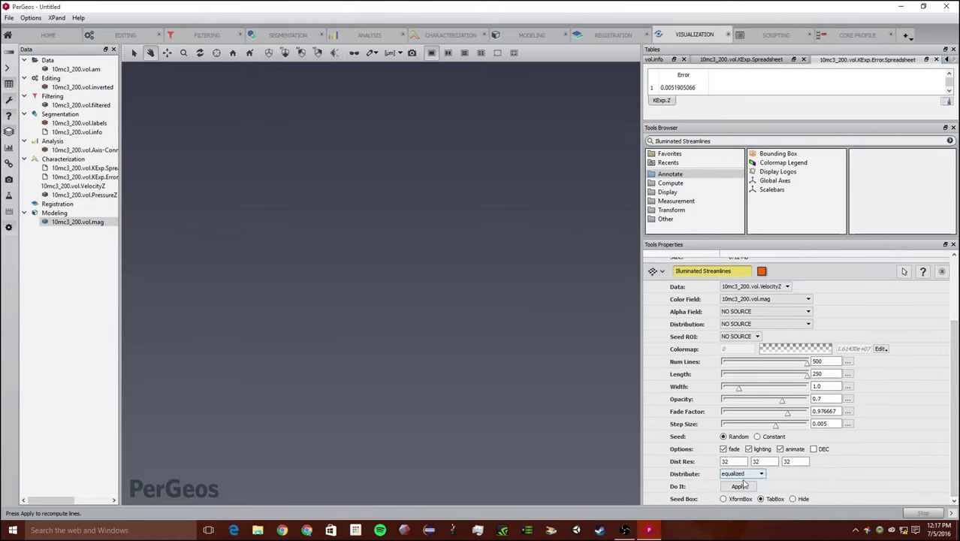
click(792, 499)
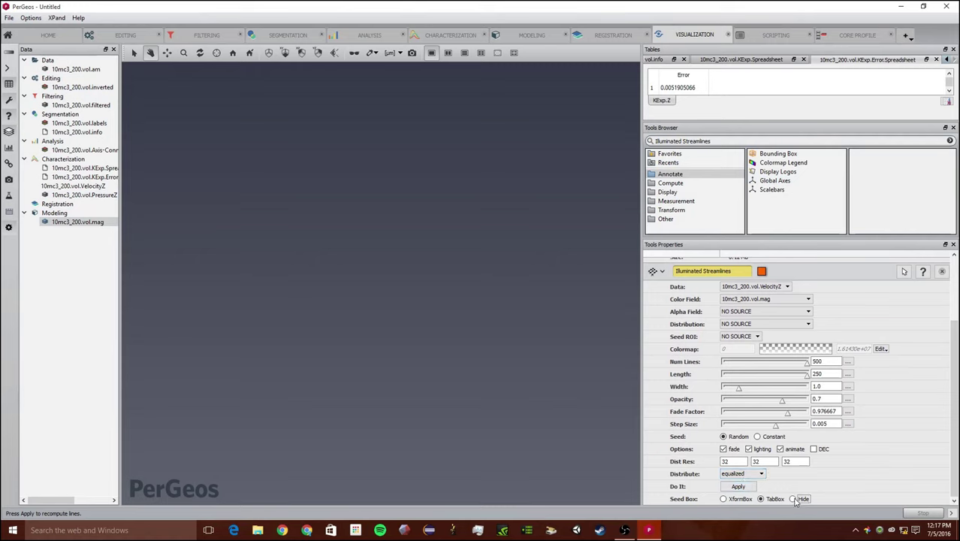
click(740, 486)
Step: Color the streamlines with the physics.icol colormap up to a maximum of 1.6e+06, recompute them and inspect the flow in 3D
click(880, 348)
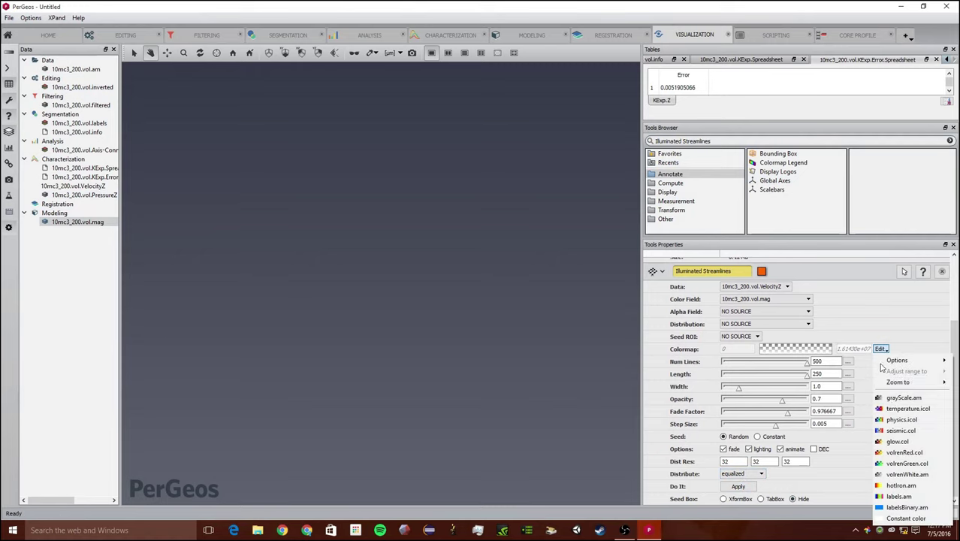
click(899, 420)
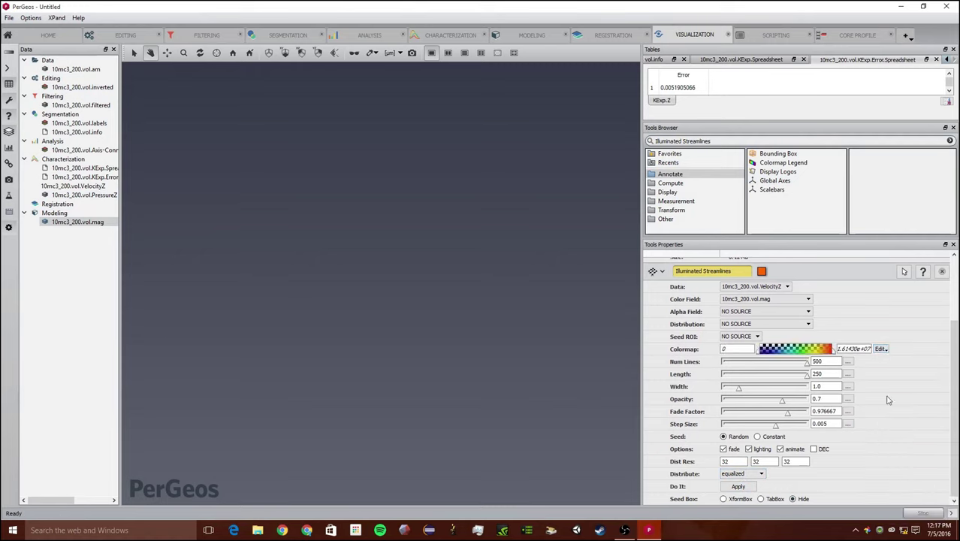
double_click(853, 349)
text(4)
text(6)
key(Return)
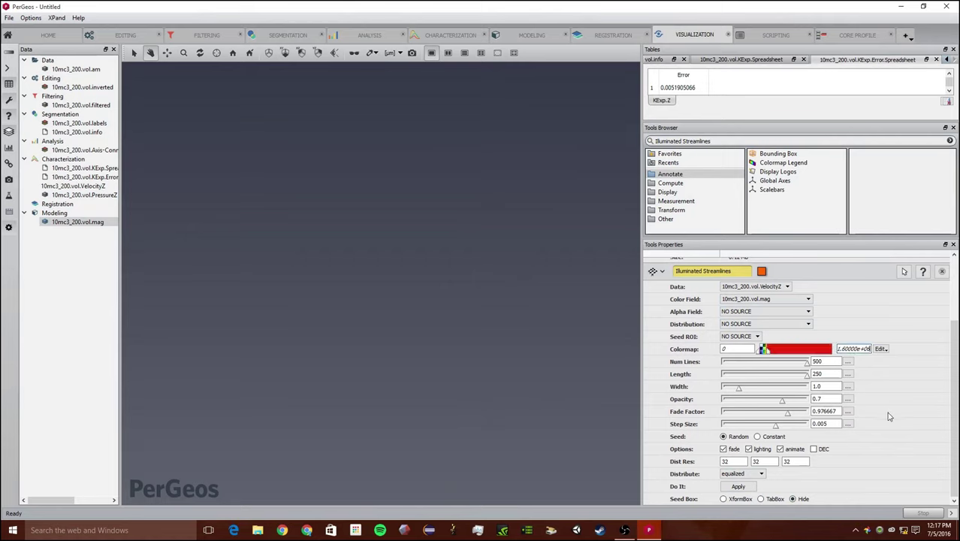
click(738, 487)
drag(377, 213, 328, 301)
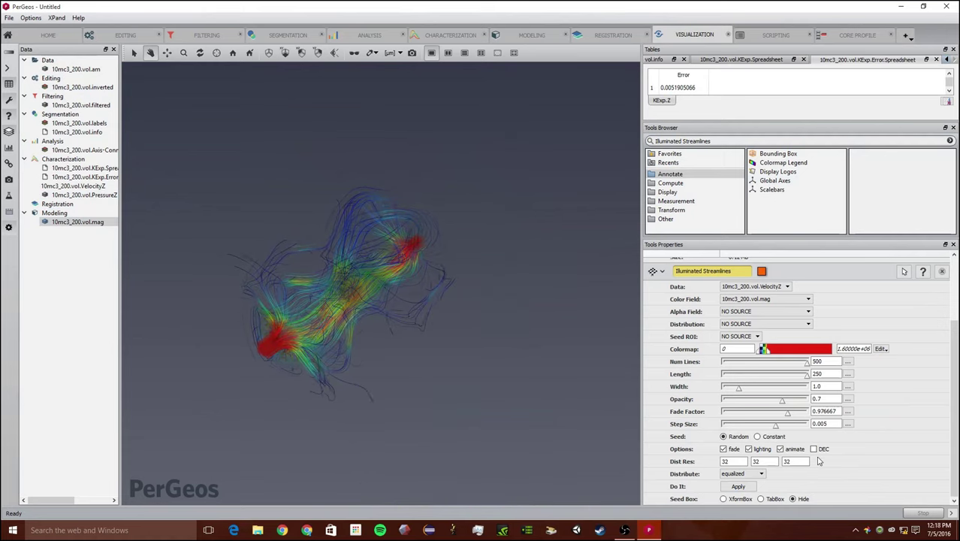
Step: Try recomputing the streamlines with 253 lines, and restore the number of lines to 500
drag(808, 365, 766, 367)
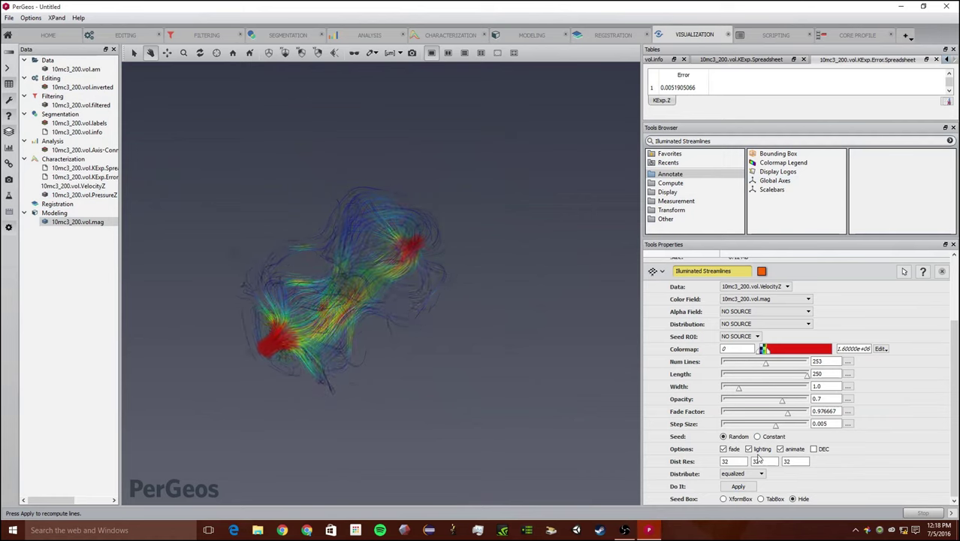
click(743, 486)
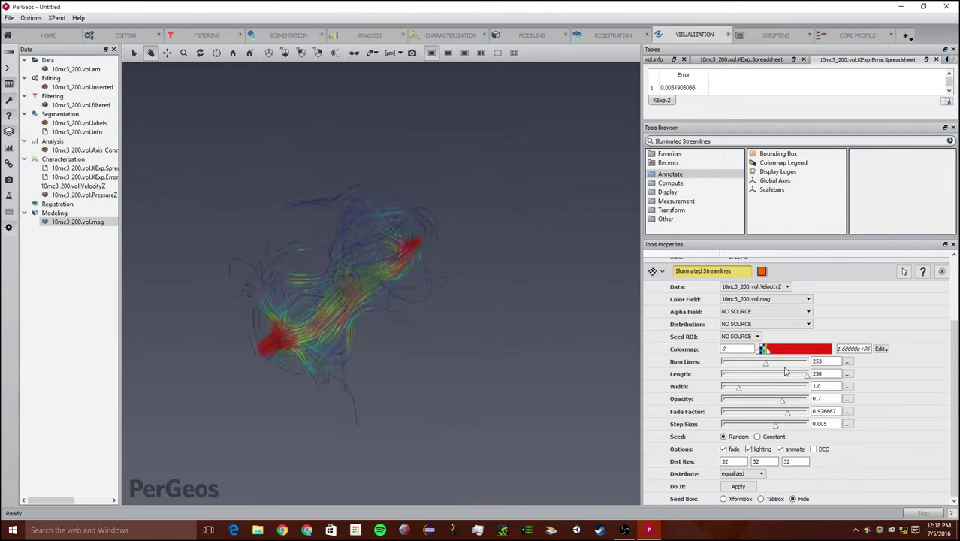
drag(785, 366, 808, 366)
click(736, 487)
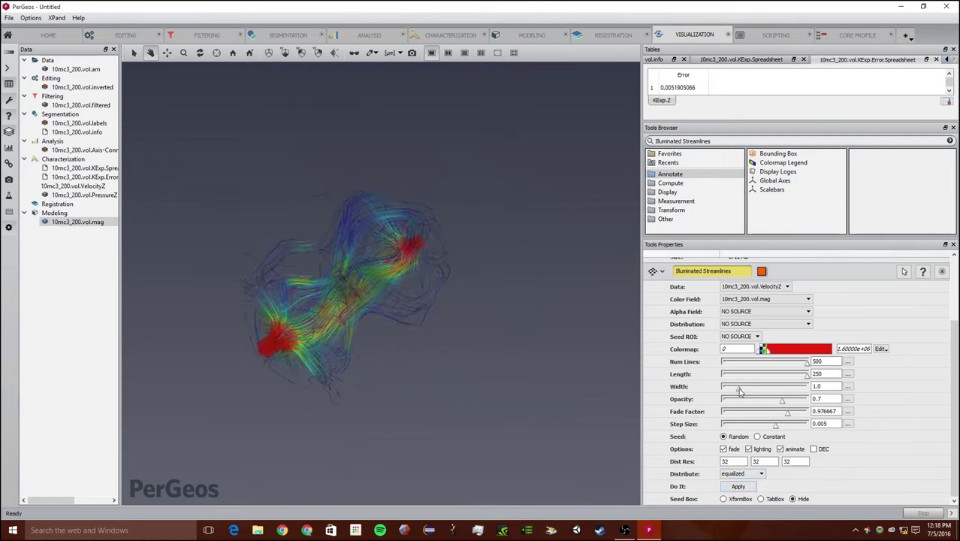
Step: Refine the streamlines' appearance with a fade factor of 0.9, a step size of 0.00395238 and a width of 0.3
mouse_move(740, 391)
mouse_down()
mouse_move(816, 387)
mouse_move(717, 391)
mouse_move(749, 389)
mouse_up()
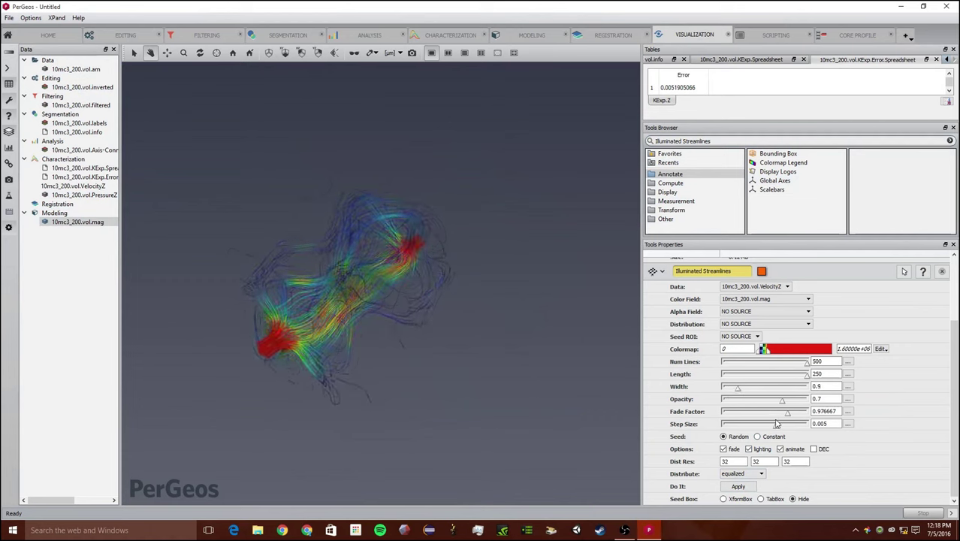
drag(785, 413, 815, 412)
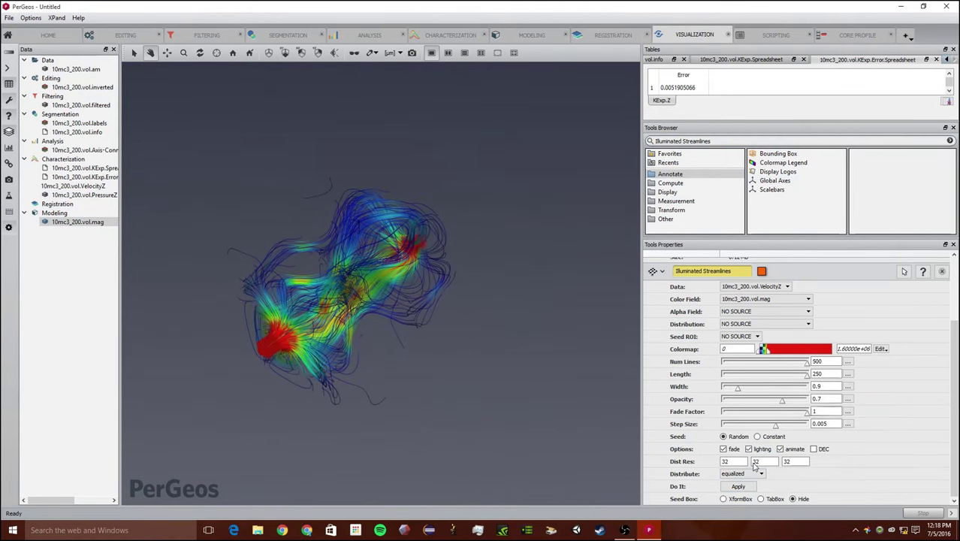
click(789, 416)
drag(788, 416, 669, 419)
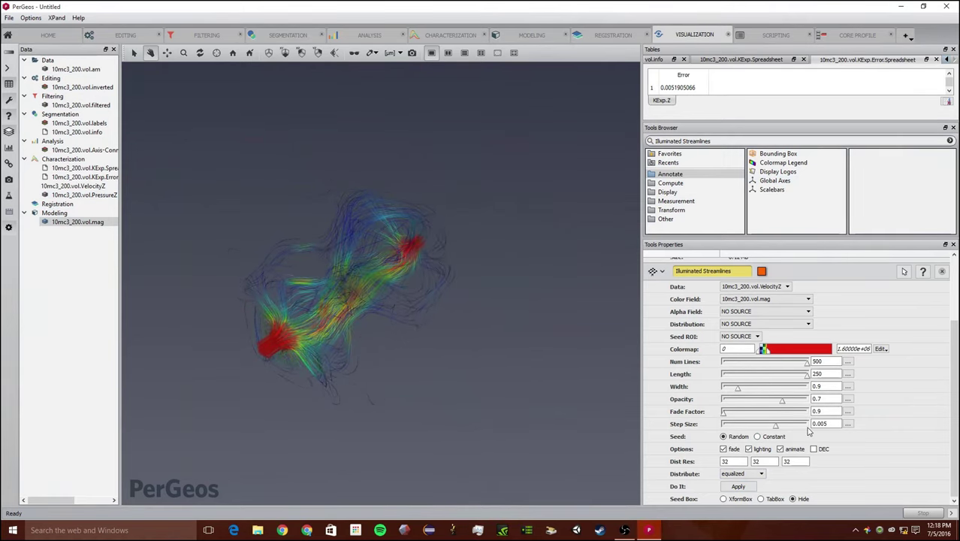
mouse_move(778, 428)
mouse_down()
mouse_move(793, 430)
mouse_move(765, 429)
mouse_up()
scroll(799, 494, up, 2)
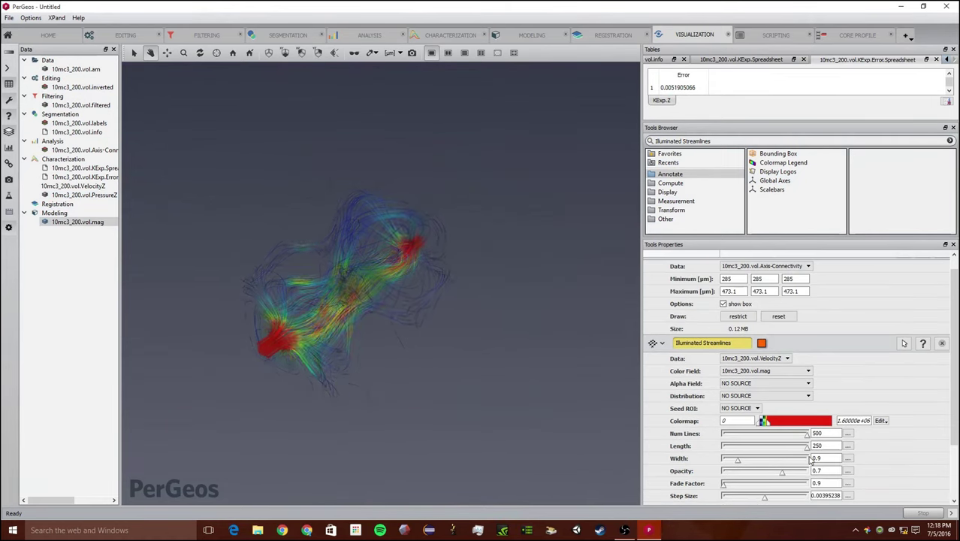
drag(737, 459, 726, 459)
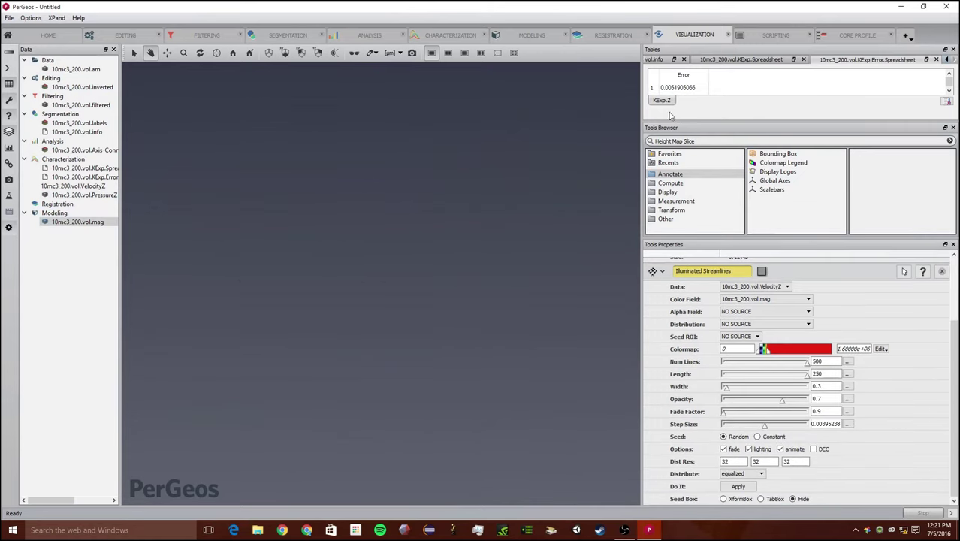
Step: Add a Height Map Slice for the selected volume and set its data source to 10mc3_200.vol.PressureZ
drag(696, 140, 614, 130)
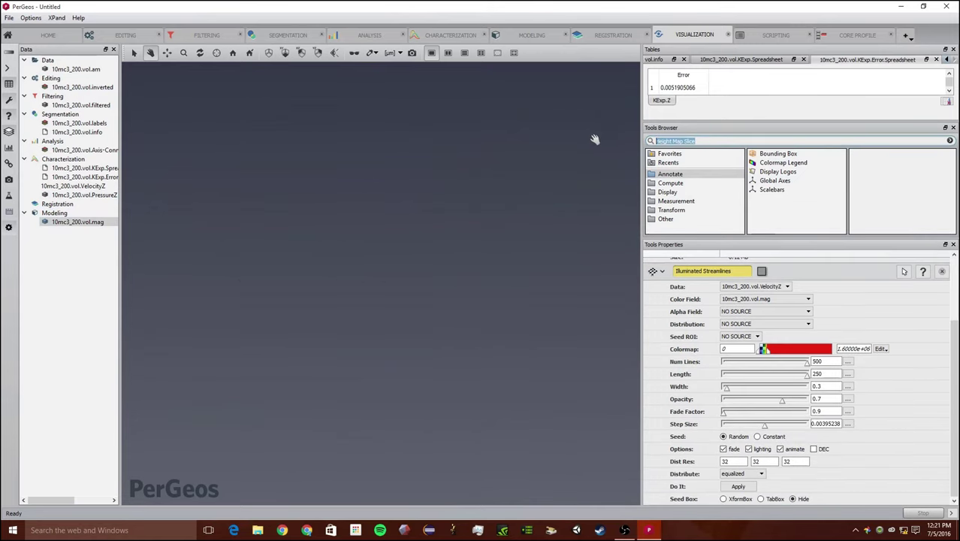
click(544, 196)
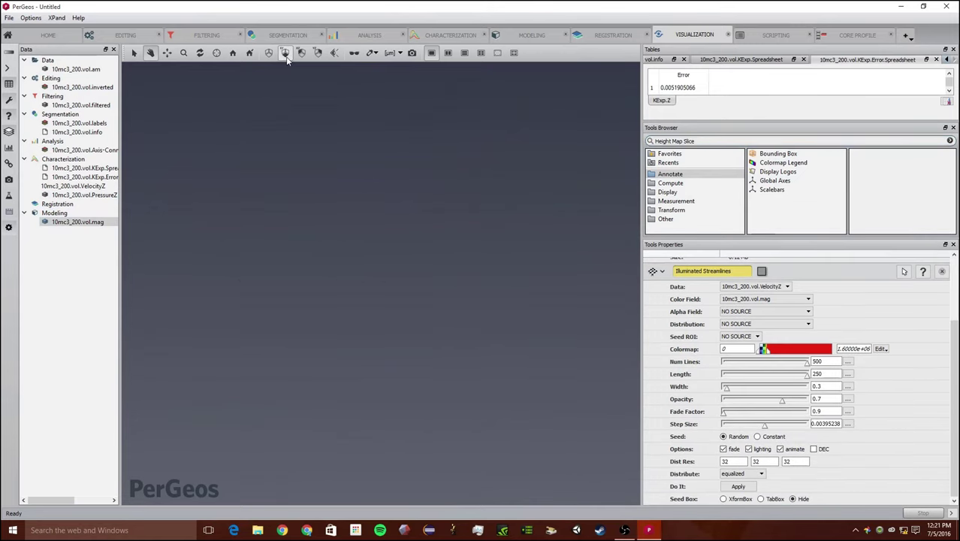
drag(710, 140, 645, 137)
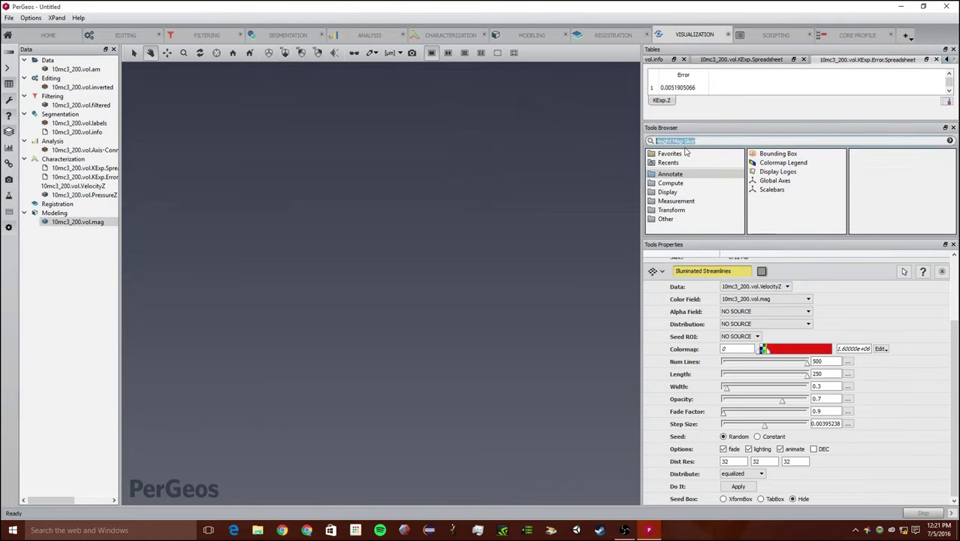
click(743, 140)
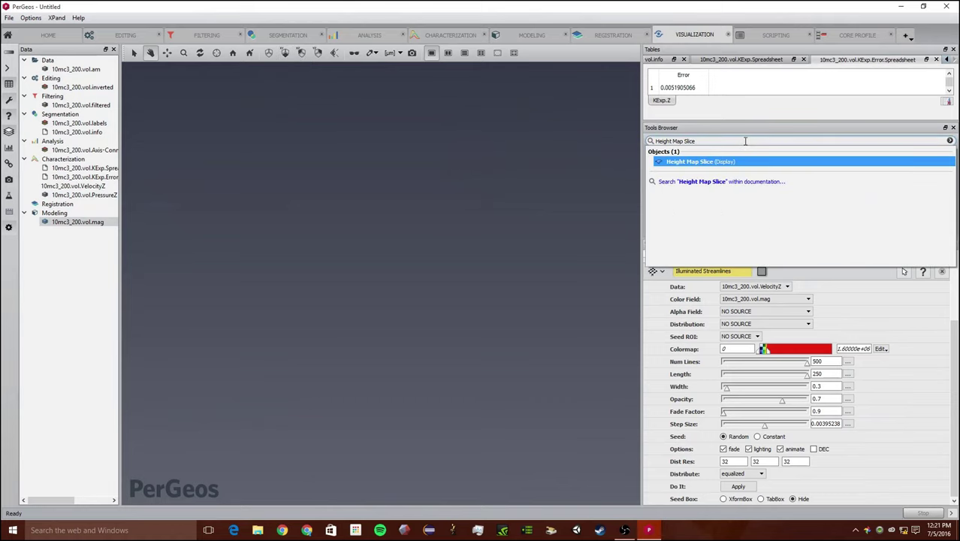
click(737, 162)
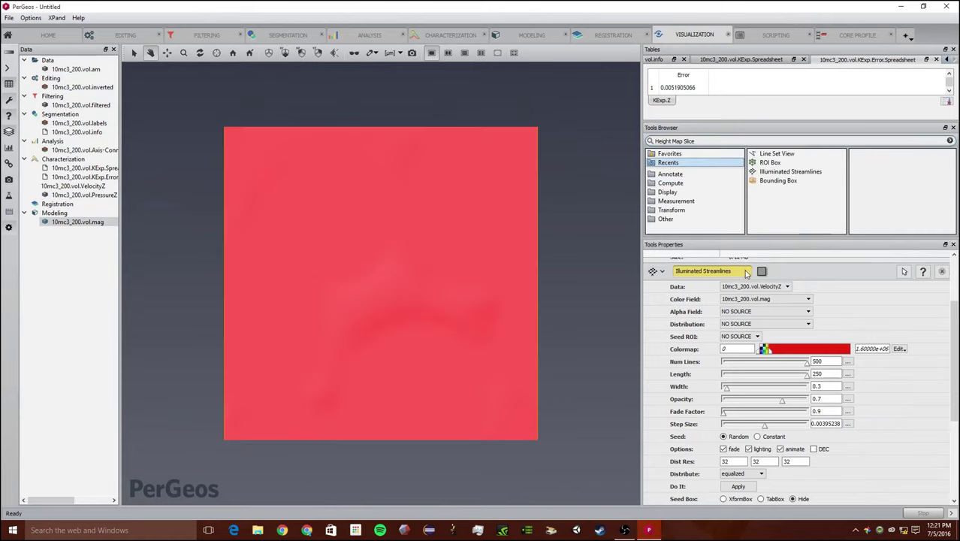
drag(952, 363, 952, 440)
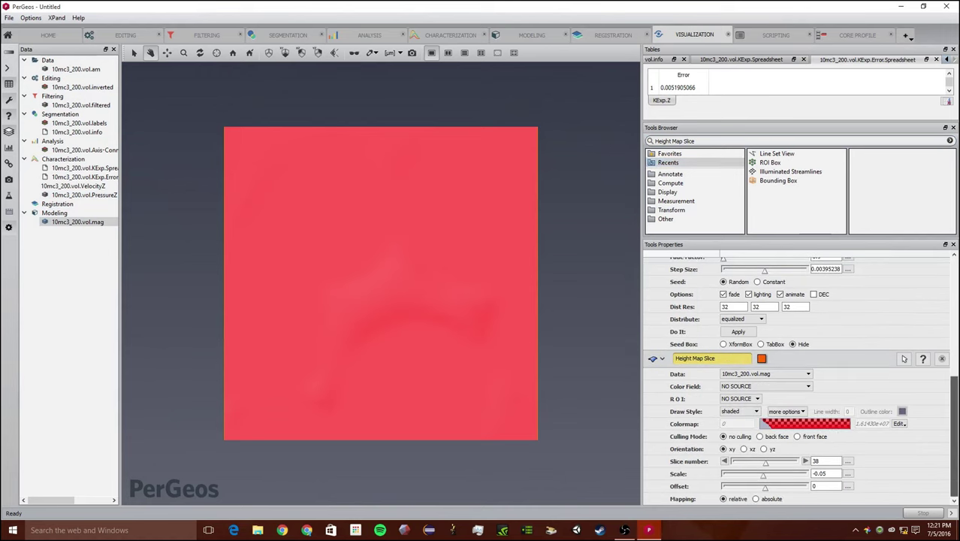
click(764, 374)
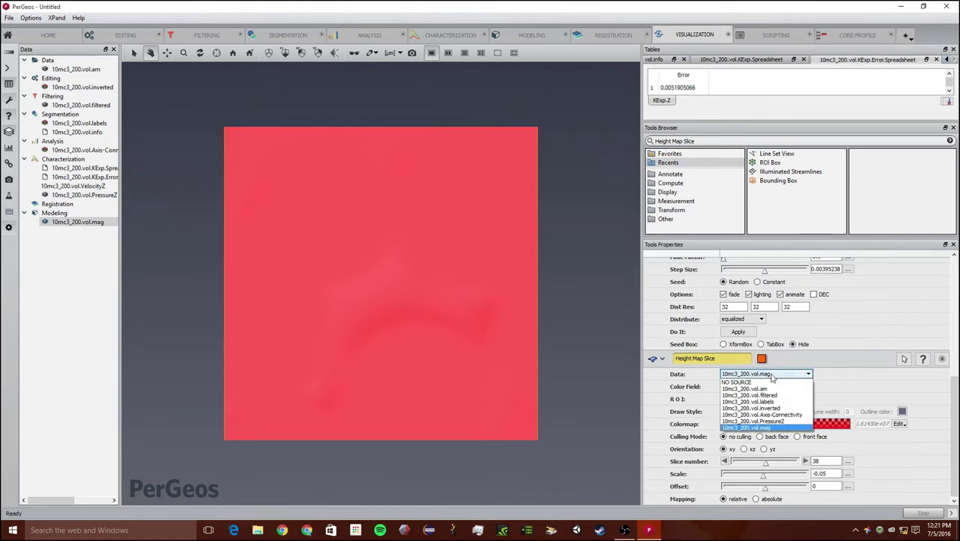
click(753, 420)
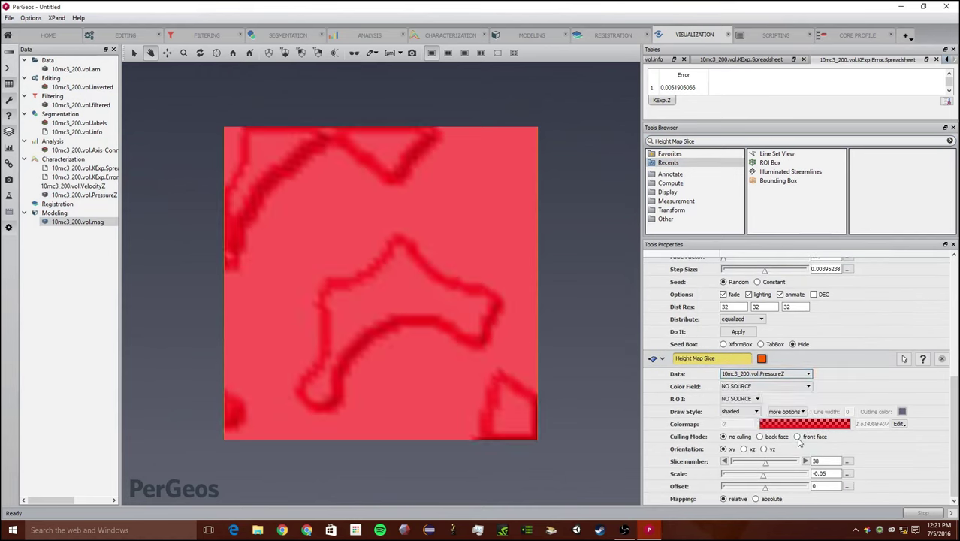
Step: Color the height map slice with the temperature.icol colormap over a range of 102500 to 128000
click(904, 427)
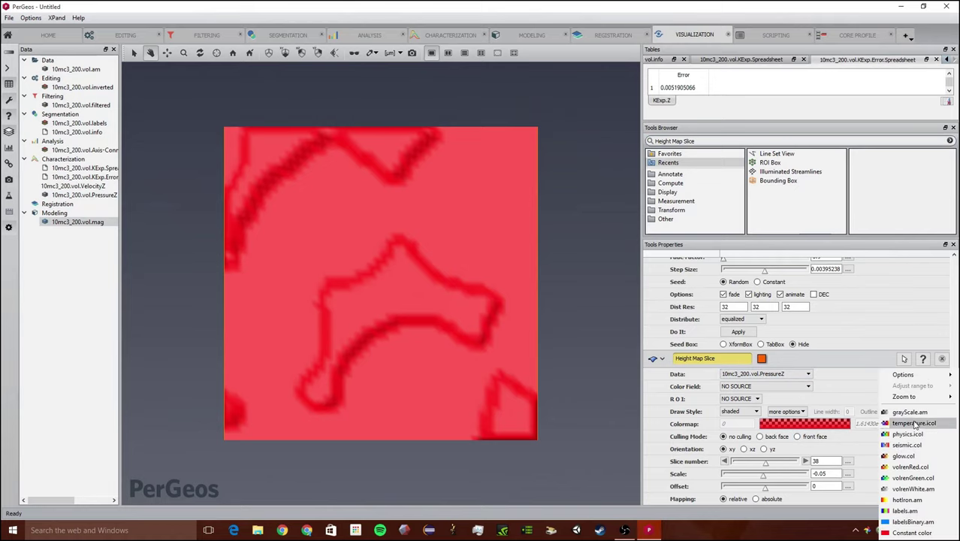
click(913, 423)
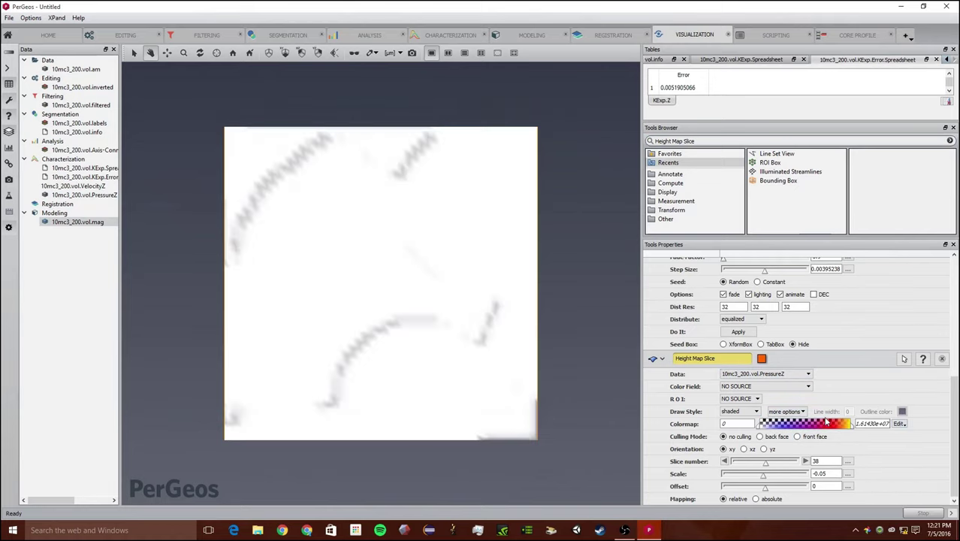
double_click(867, 422)
text(120000)
key(Return)
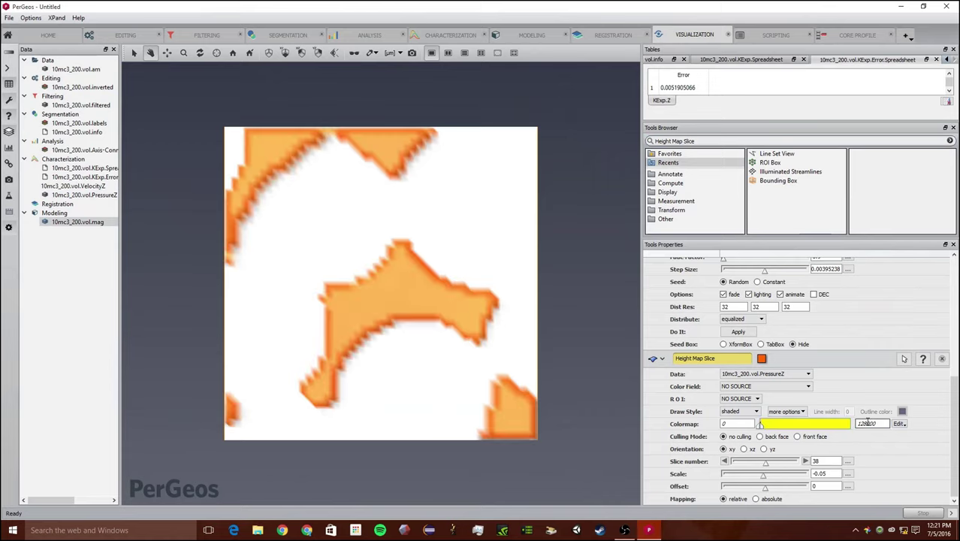
drag(737, 423, 692, 425)
text(102500)
key(Return)
Step: Orient the height map slice along the xz plane and set its scale to 1
drag(416, 364, 401, 300)
click(744, 449)
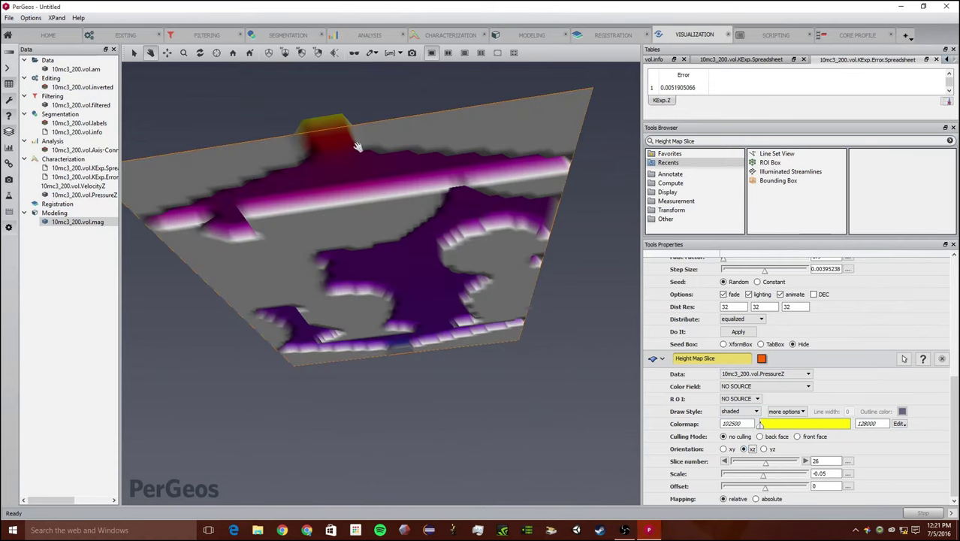
drag(357, 137, 397, 252)
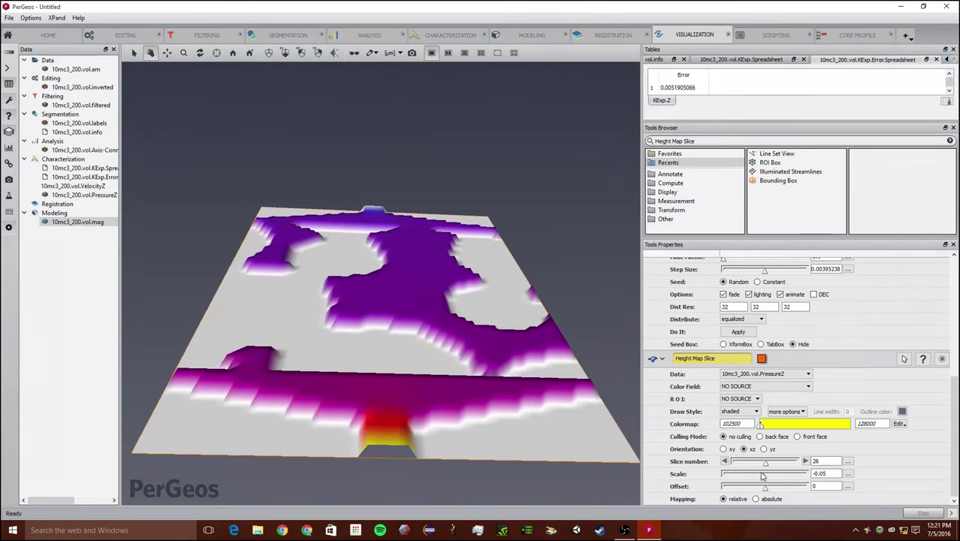
drag(764, 474, 820, 479)
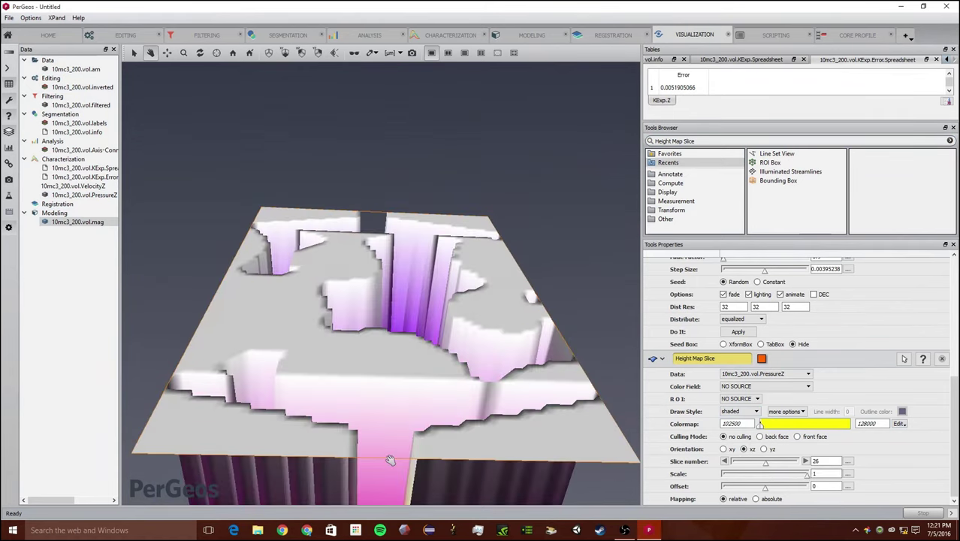
Step: Set the height map slice's offset to 2 and inspect the pressure relief in 3D from several angles
drag(388, 459, 375, 214)
double_click(823, 486)
text(2)
key(Return)
scroll(484, 332, up, 2)
scroll(473, 328, down, 5)
drag(469, 329, 353, 422)
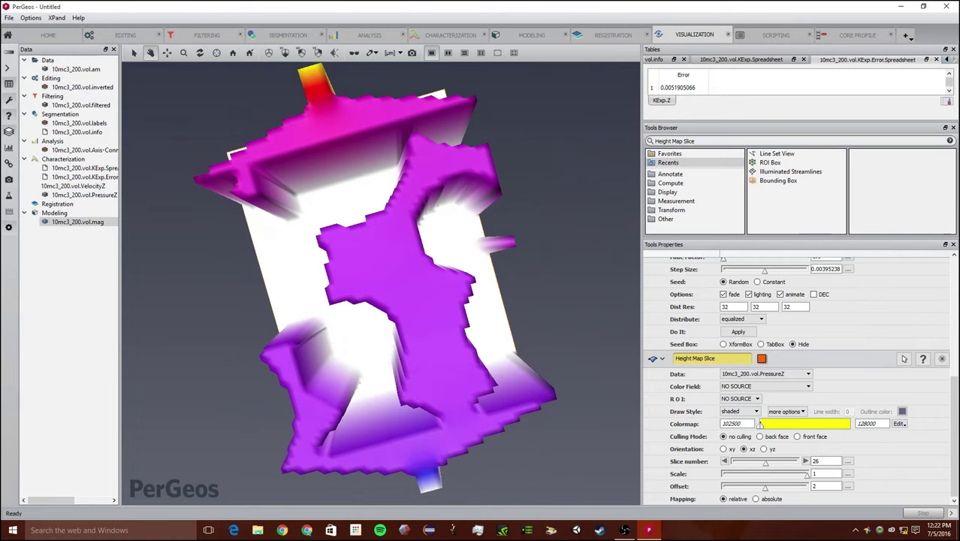
drag(398, 260, 516, 217)
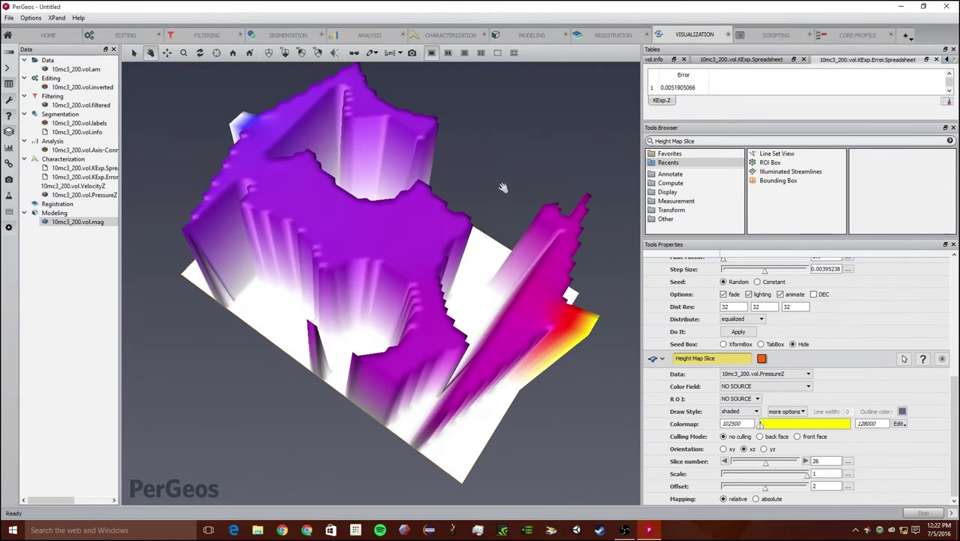